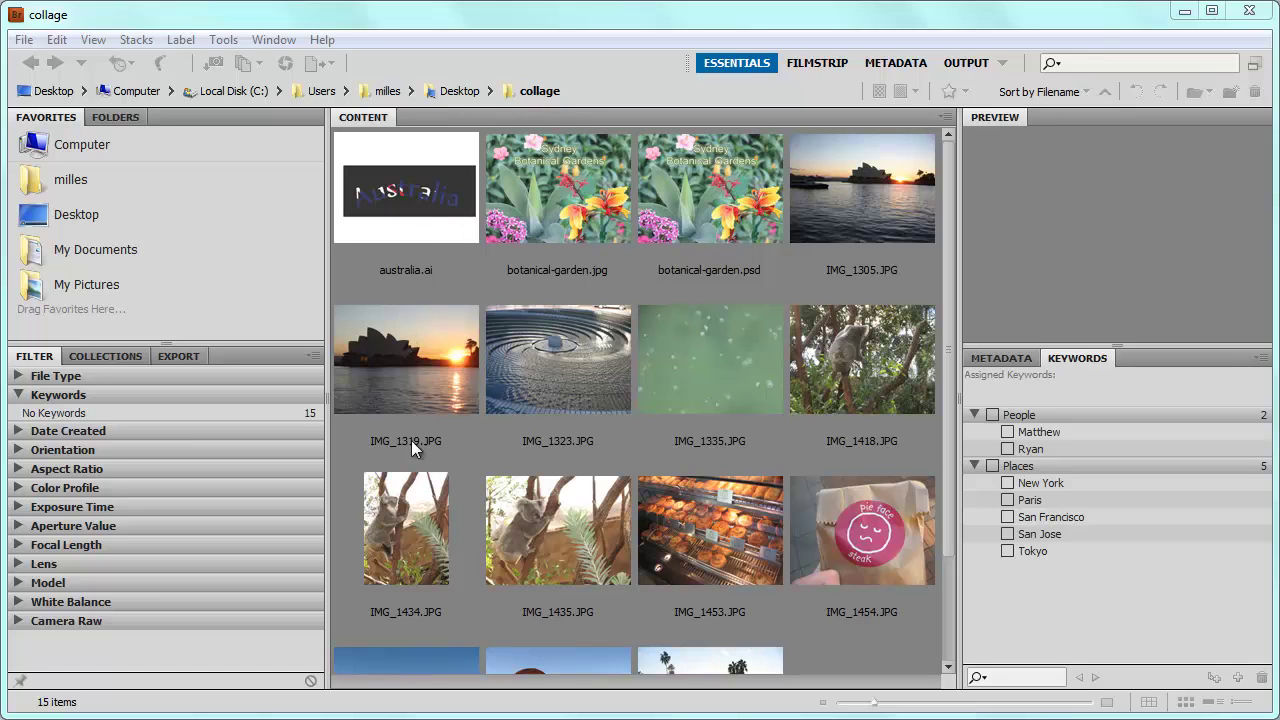
# Preview australia.ai, botanical-garden.jpg and botanical-garden.psd in turn
pyautogui.click(404, 198)
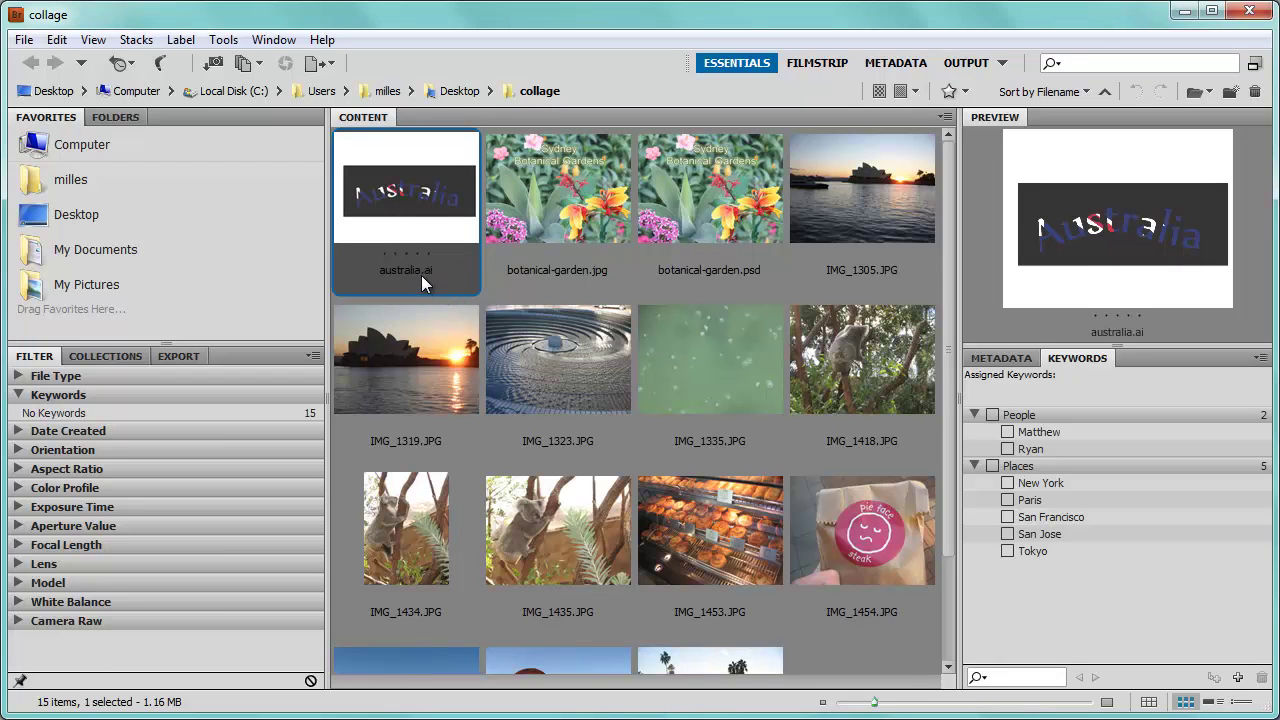
pyautogui.click(590, 232)
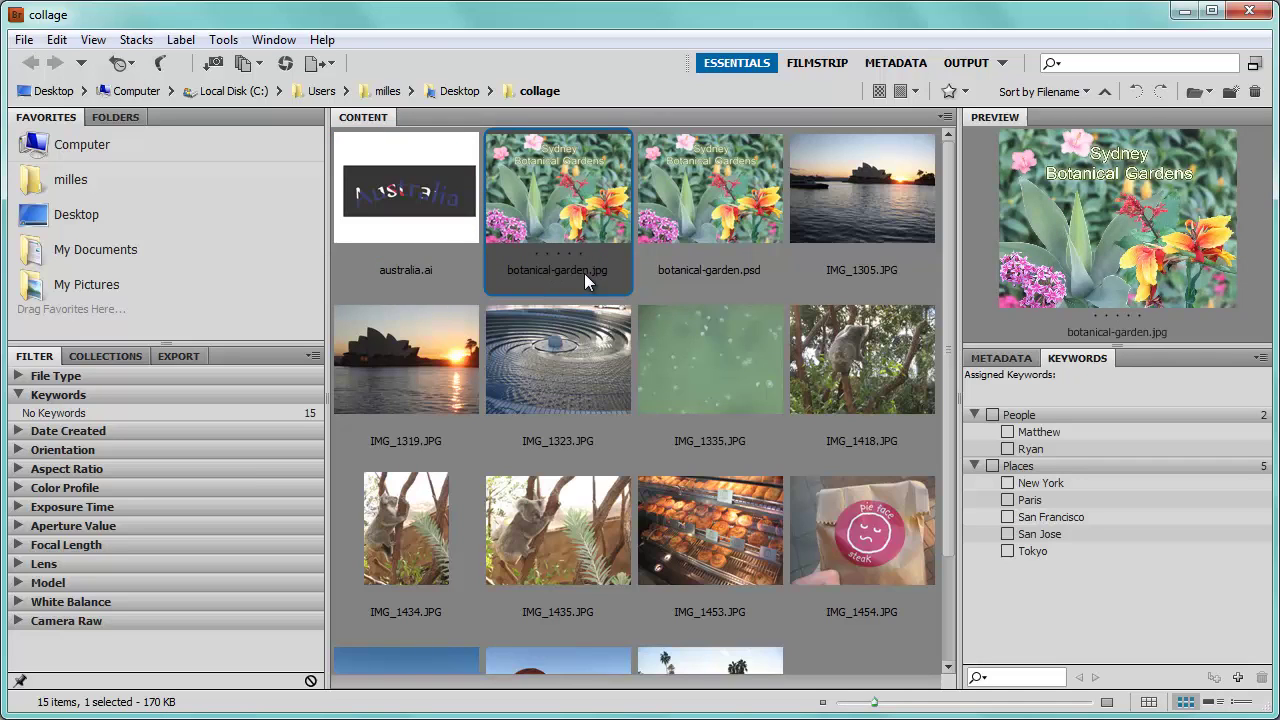
pyautogui.click(751, 272)
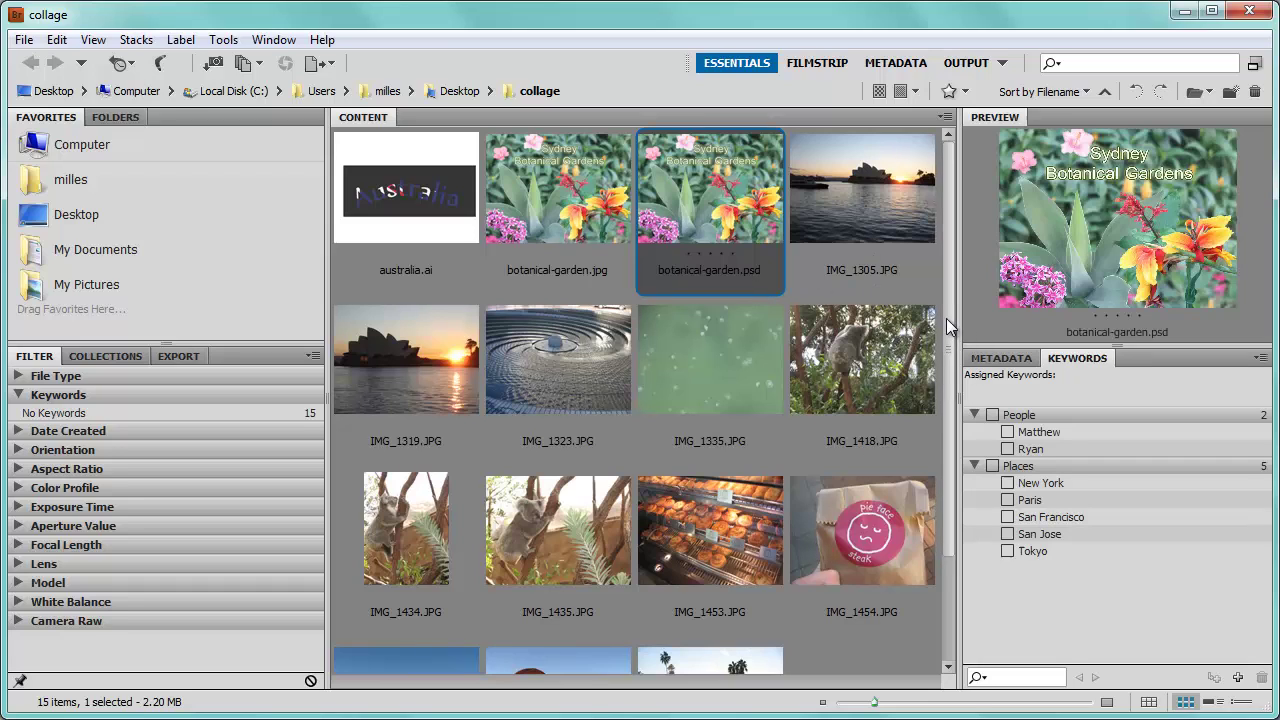
# Preview the photos IMG_1323.JPG, IMG_1453.JPG and then IMG_1454.JPG
pyautogui.scroll(-3, 946, 318)
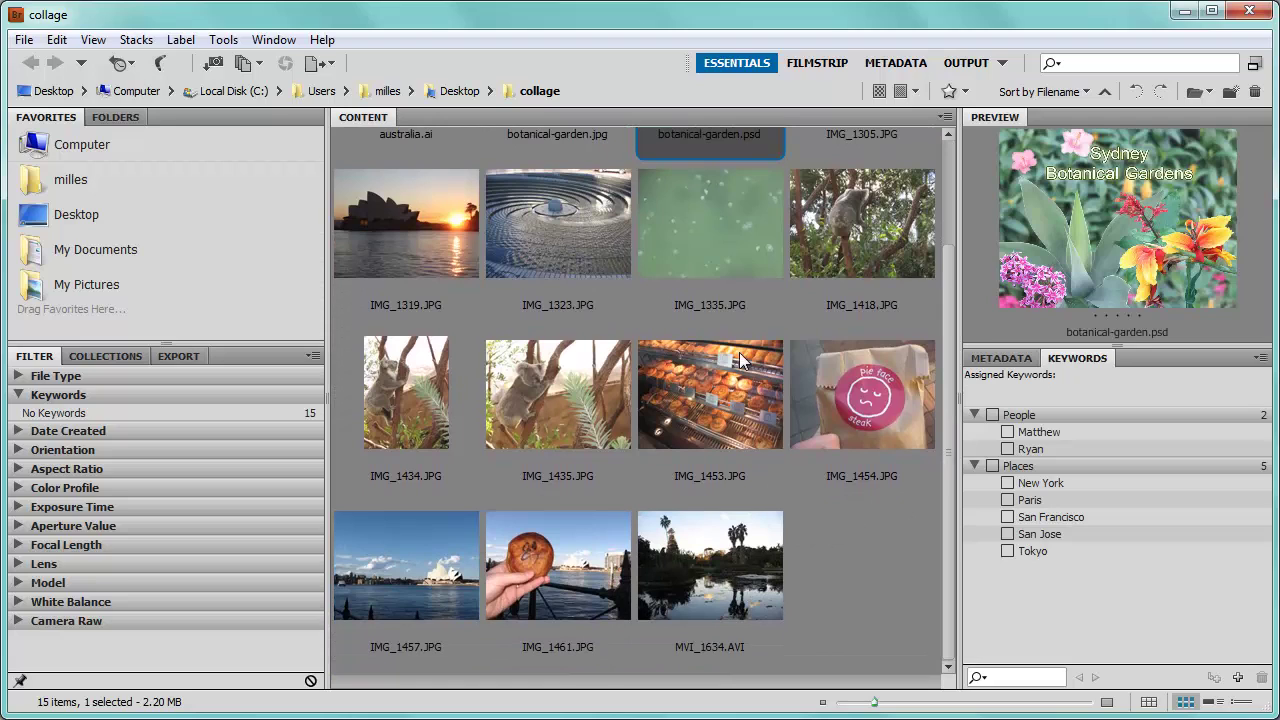
pyautogui.click(560, 239)
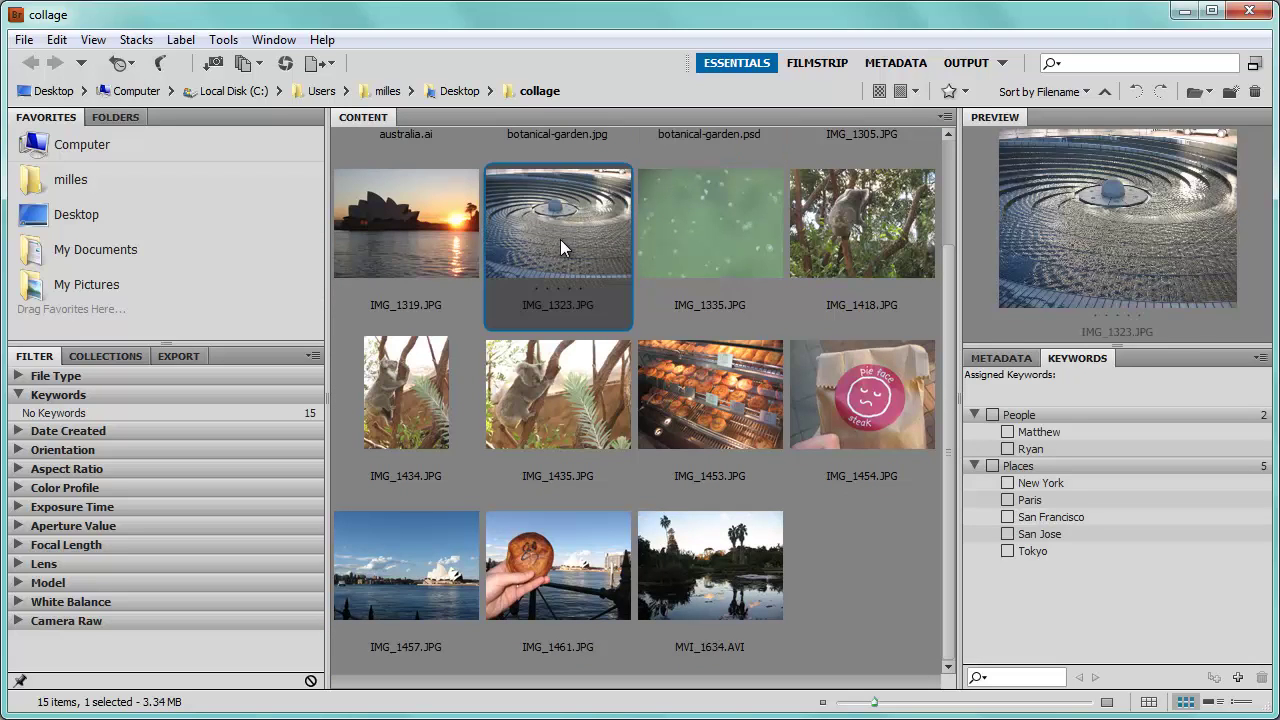
pyautogui.click(714, 420)
pyautogui.click(846, 403)
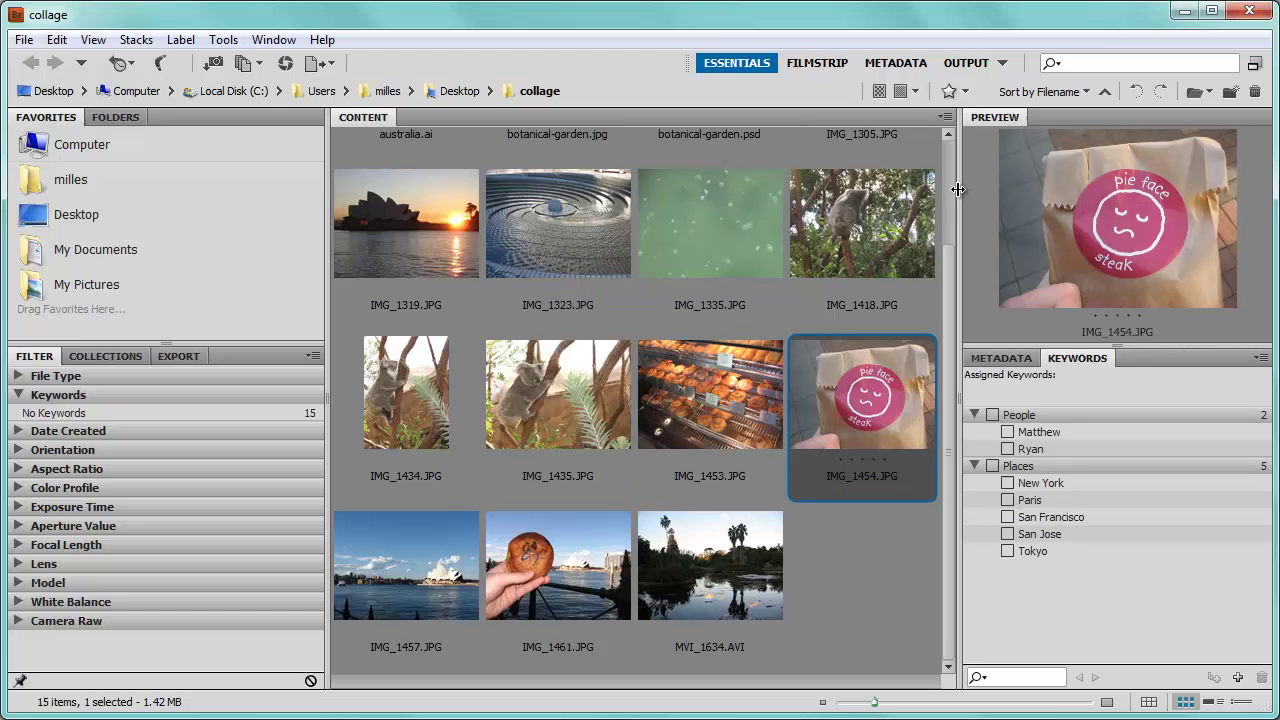
pyautogui.moveTo(958, 189)
pyautogui.mouseDown()
pyautogui.moveTo(729, 206)
pyautogui.moveTo(958, 205)
pyautogui.mouseUp()
# Show metadata for IMG_1453.JPG, then for the MVI_1634.AVI video
pyautogui.click(1000, 359)
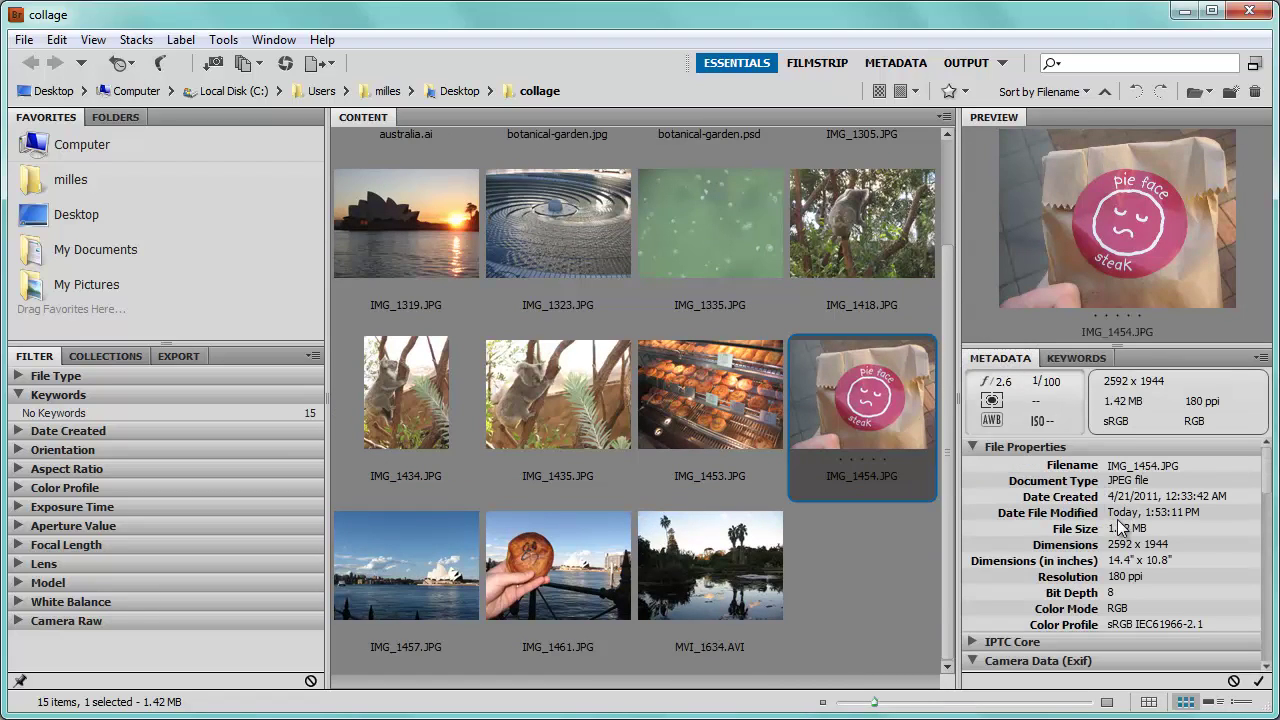
pyautogui.click(706, 420)
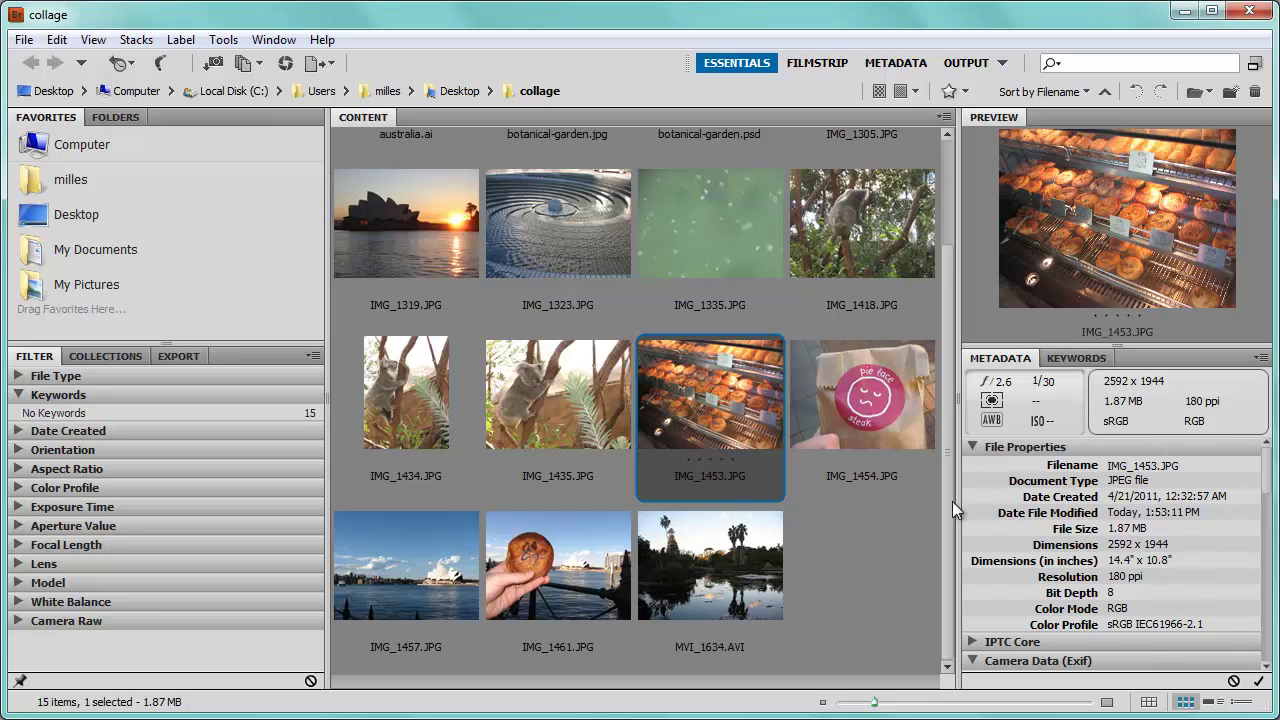
pyautogui.click(697, 570)
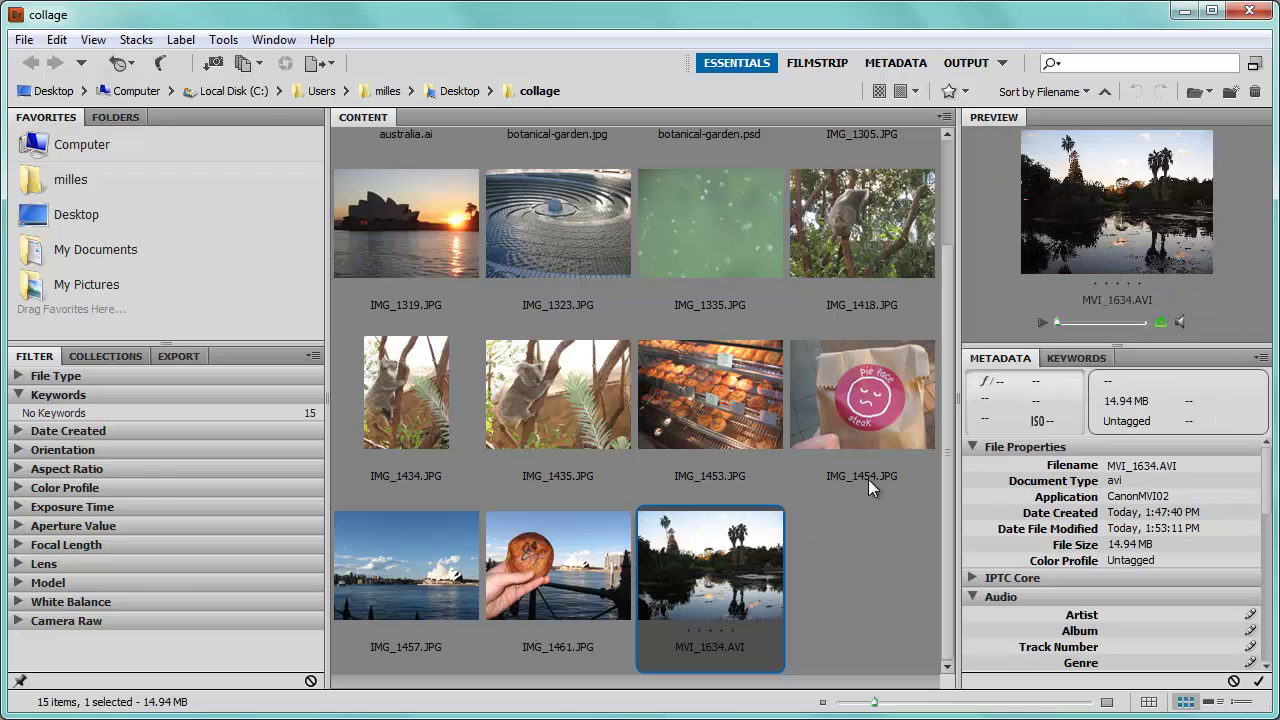
# Play and then stop the MVI_1634.AVI video preview, and scroll the grid back up
pyautogui.click(1042, 321)
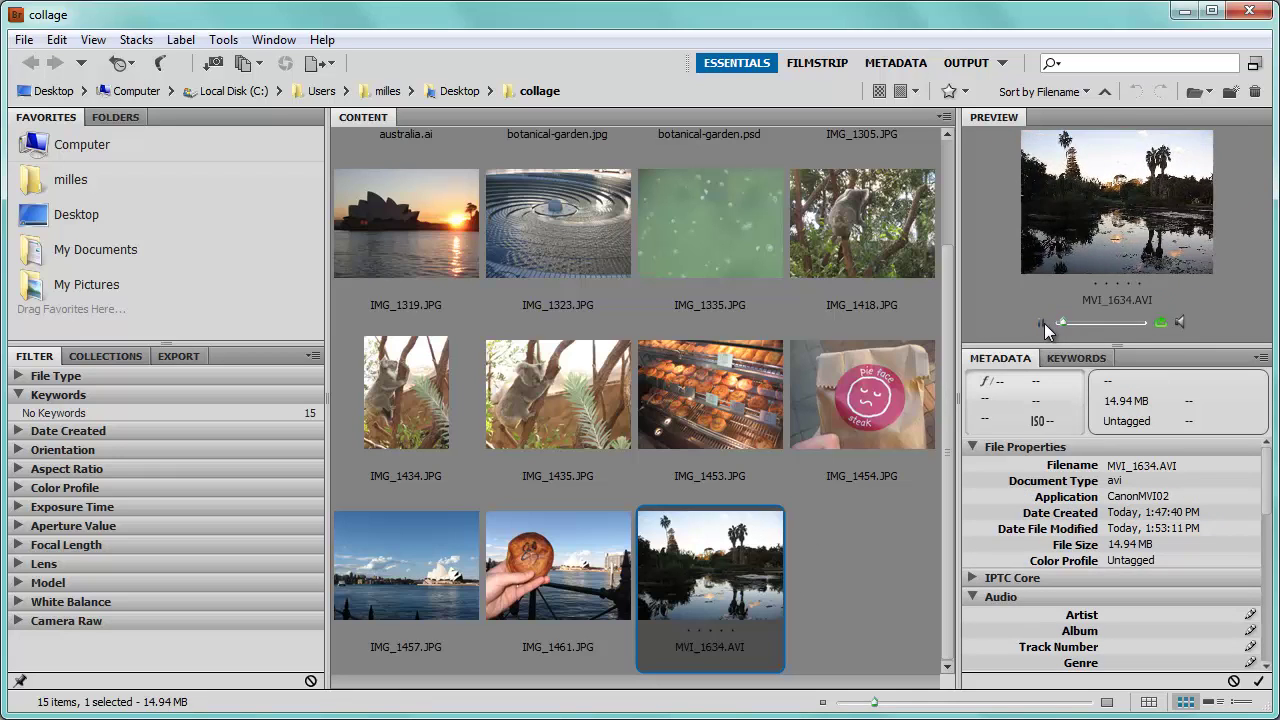
pyautogui.click(1040, 323)
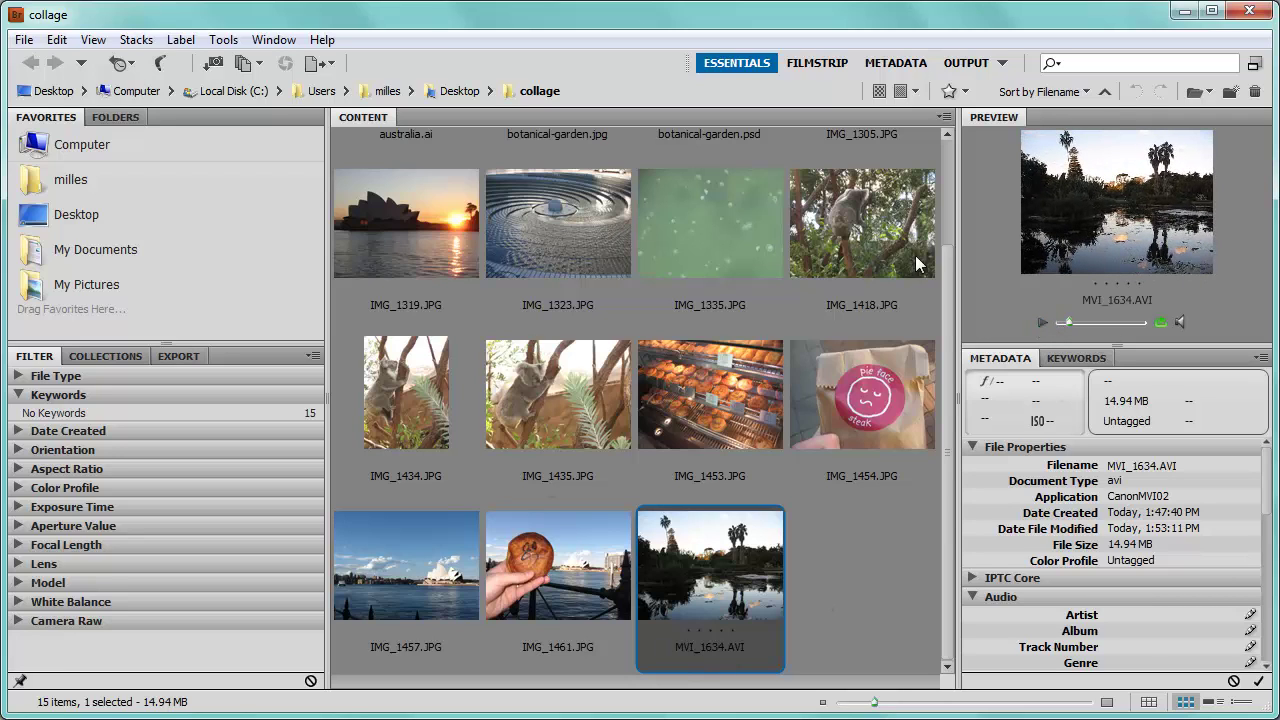
pyautogui.moveTo(948, 315); pyautogui.dragTo(877, 157)
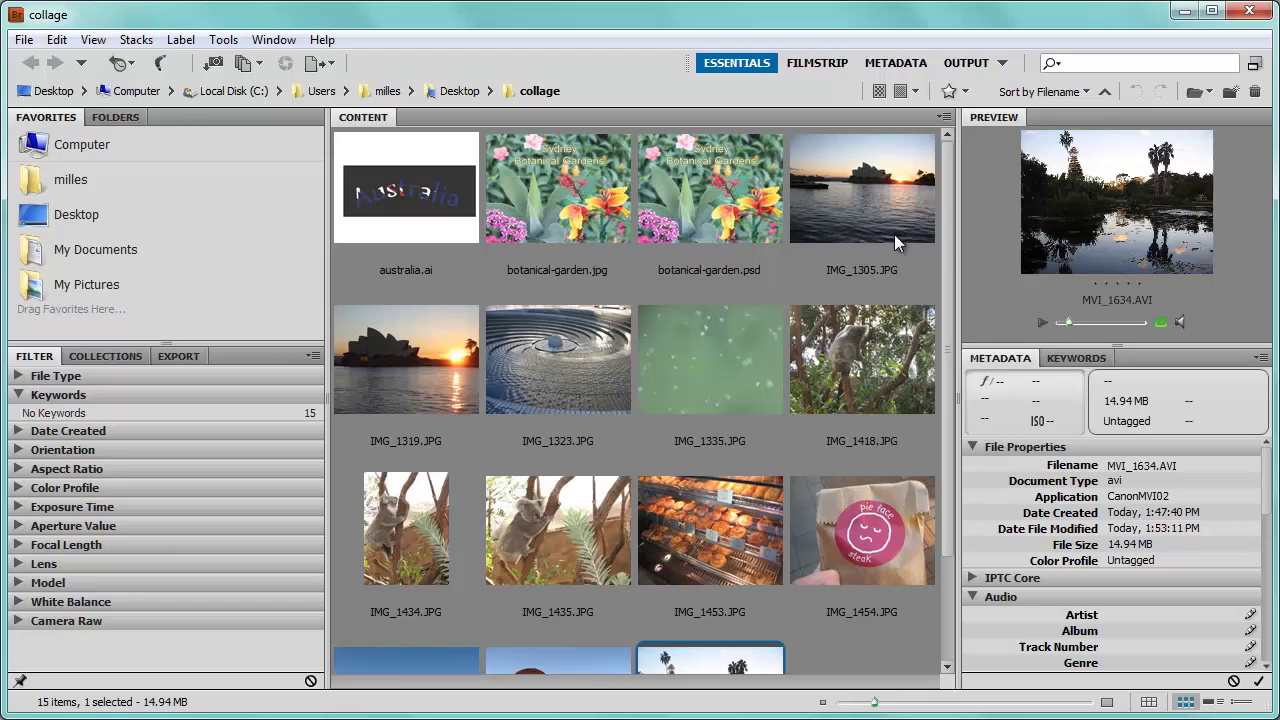
pyautogui.moveTo(946, 228); pyautogui.dragTo(923, 243)
# Expand the File Type filters and try the JPEG filter, then avi, clearing each afterward
pyautogui.click(17, 378)
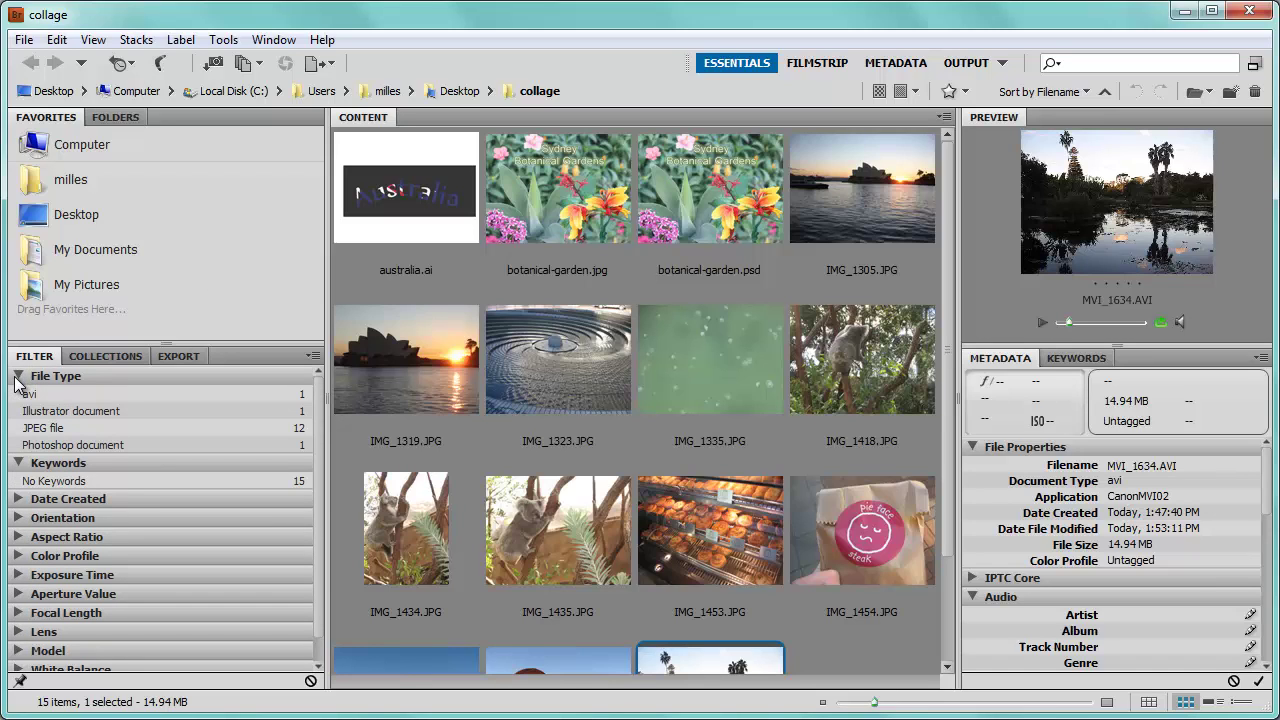
pyautogui.click(42, 430)
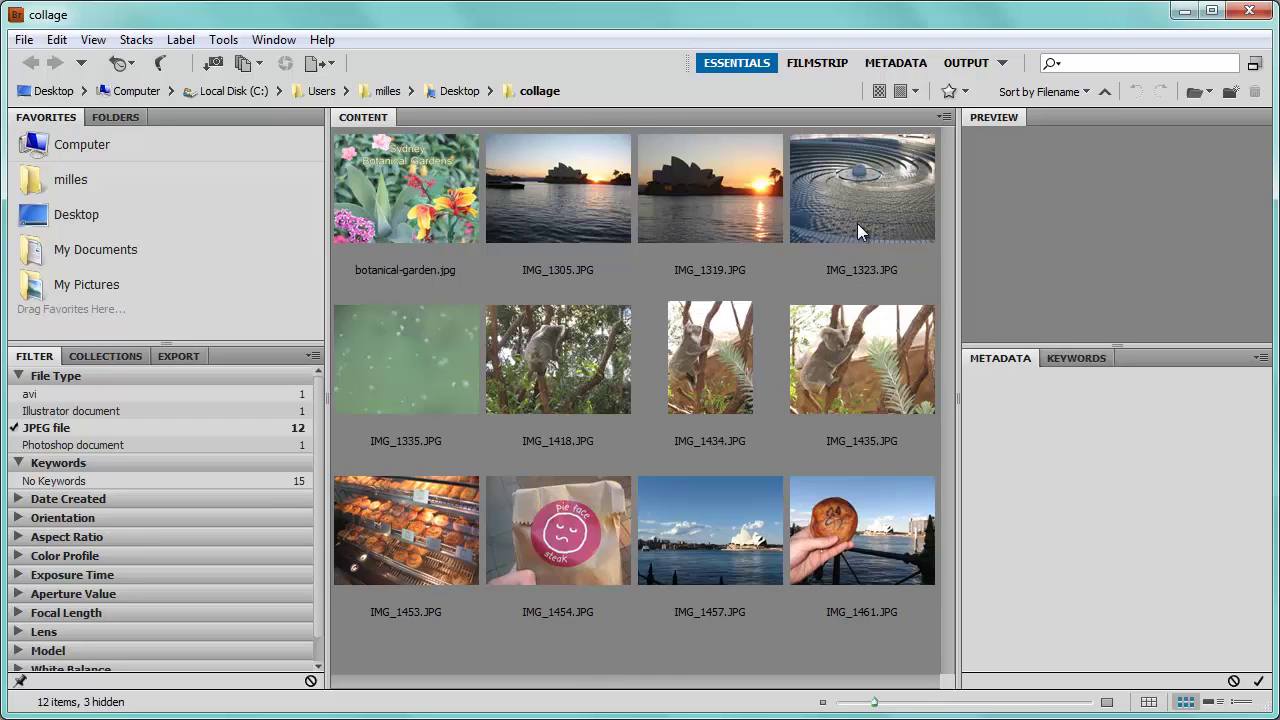
pyautogui.click(18, 430)
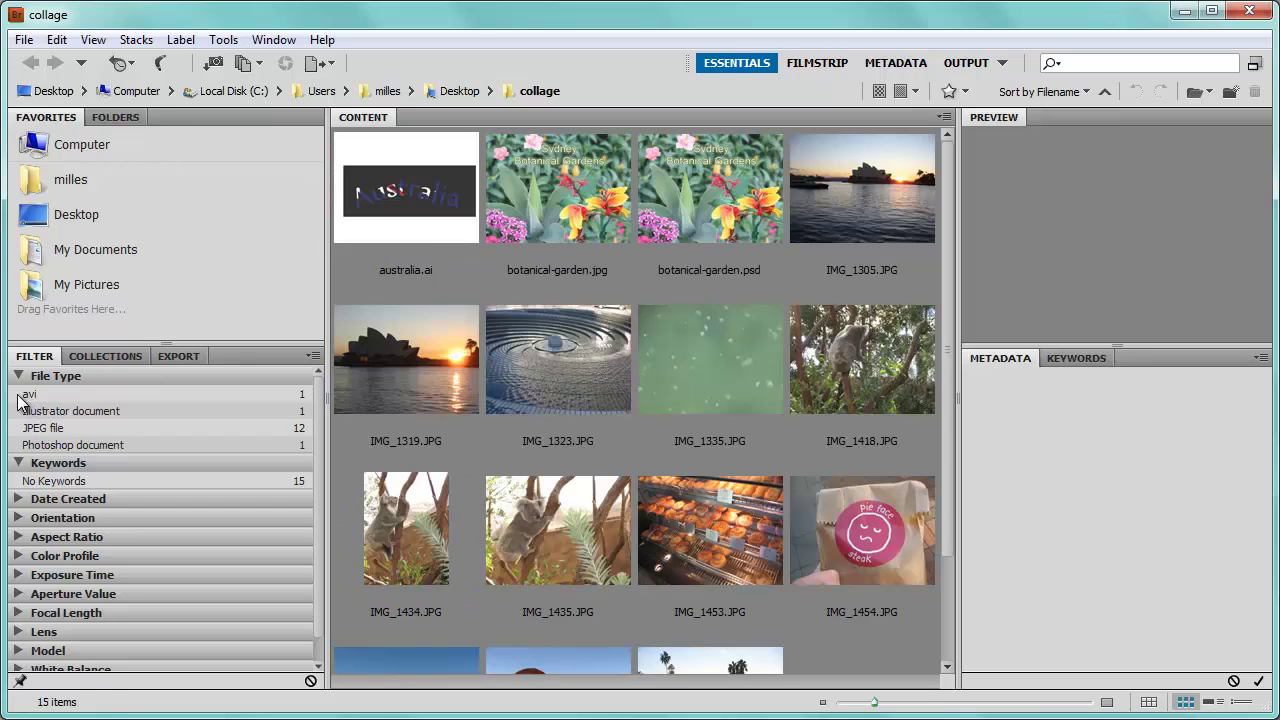
pyautogui.click(26, 395)
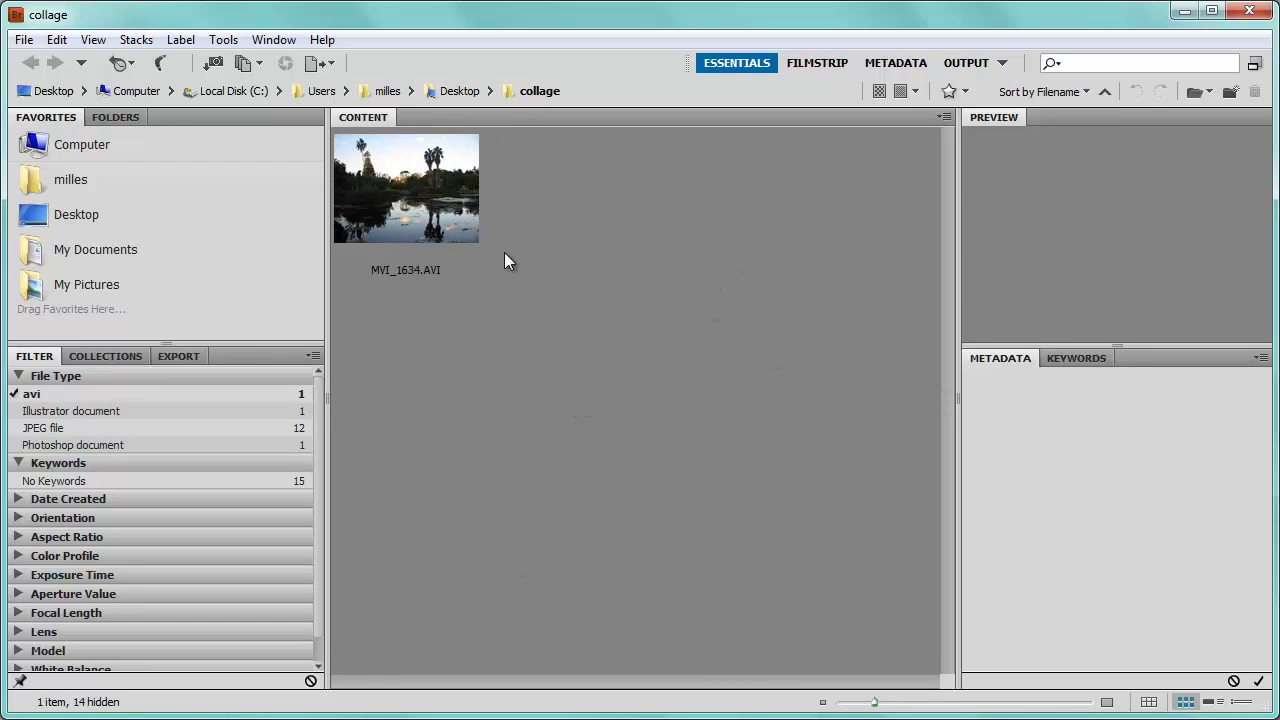
pyautogui.click(20, 395)
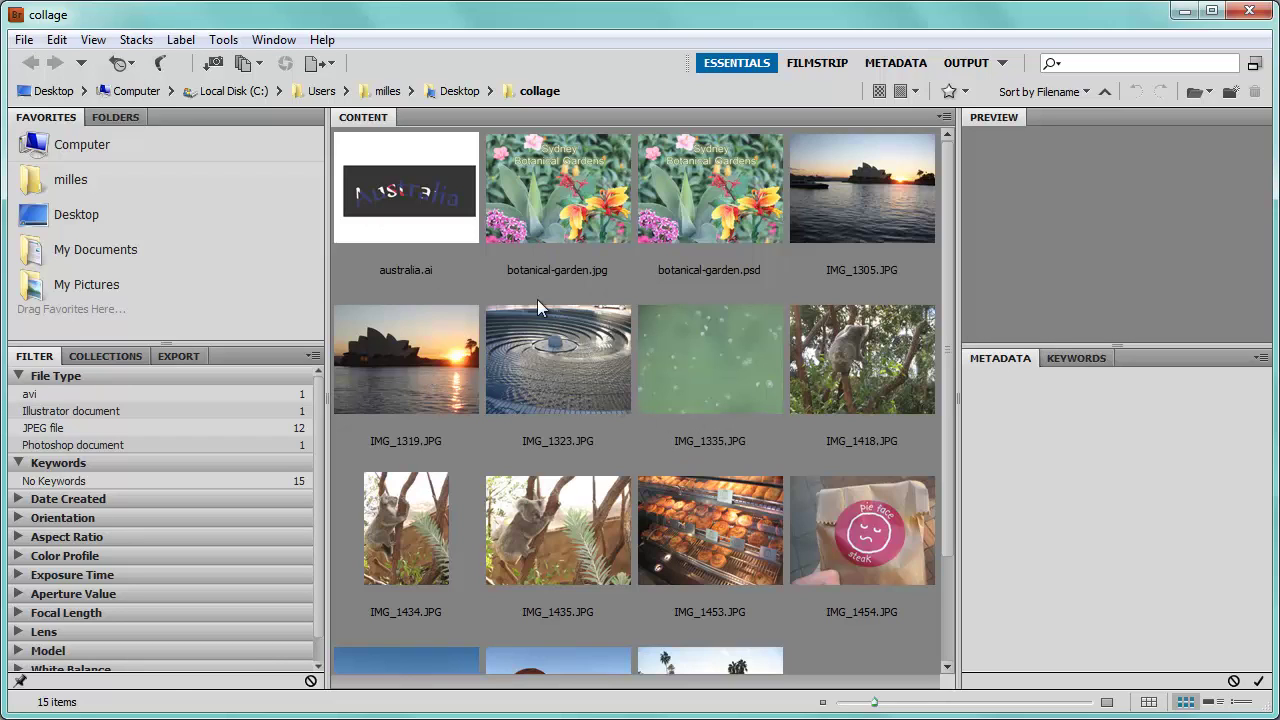
# Select IMG_1305, IMG_1319, IMG_1457 and IMG_1461 together and show their Keywords panel
pyautogui.click(866, 197)
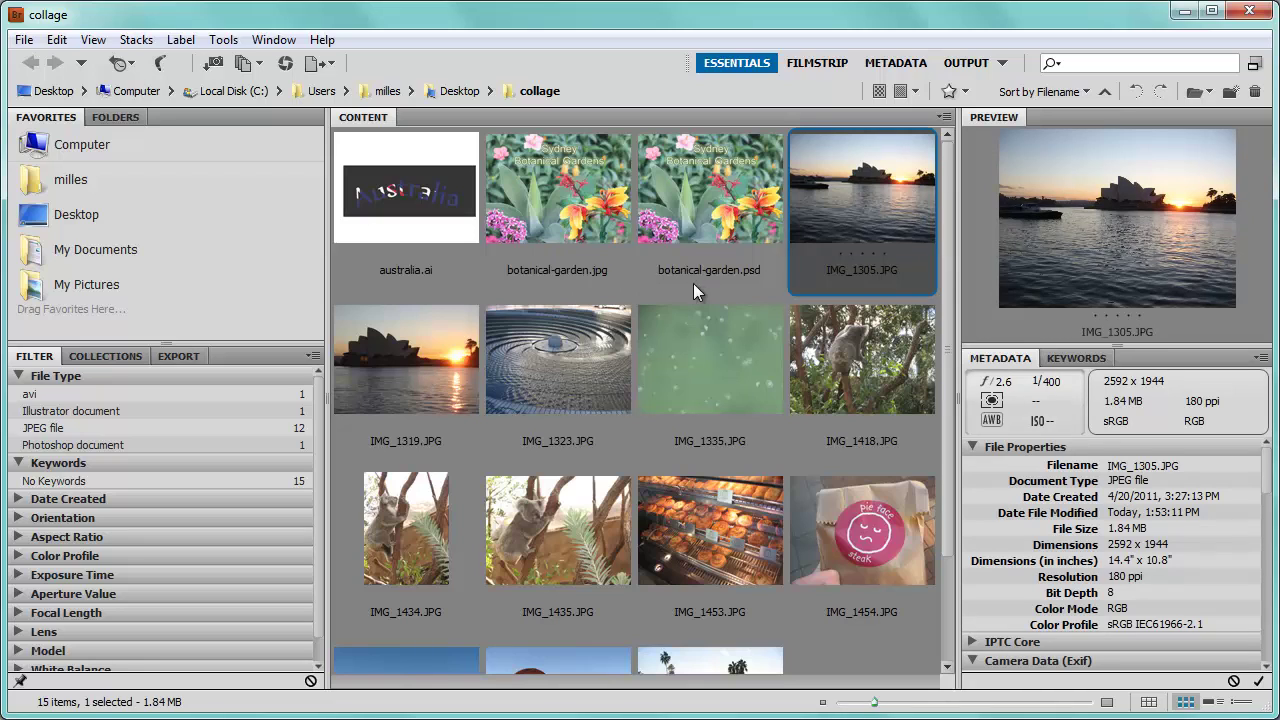
pyautogui.keyDown('ctrl'); pyautogui.click(404, 368); pyautogui.keyUp('ctrl')
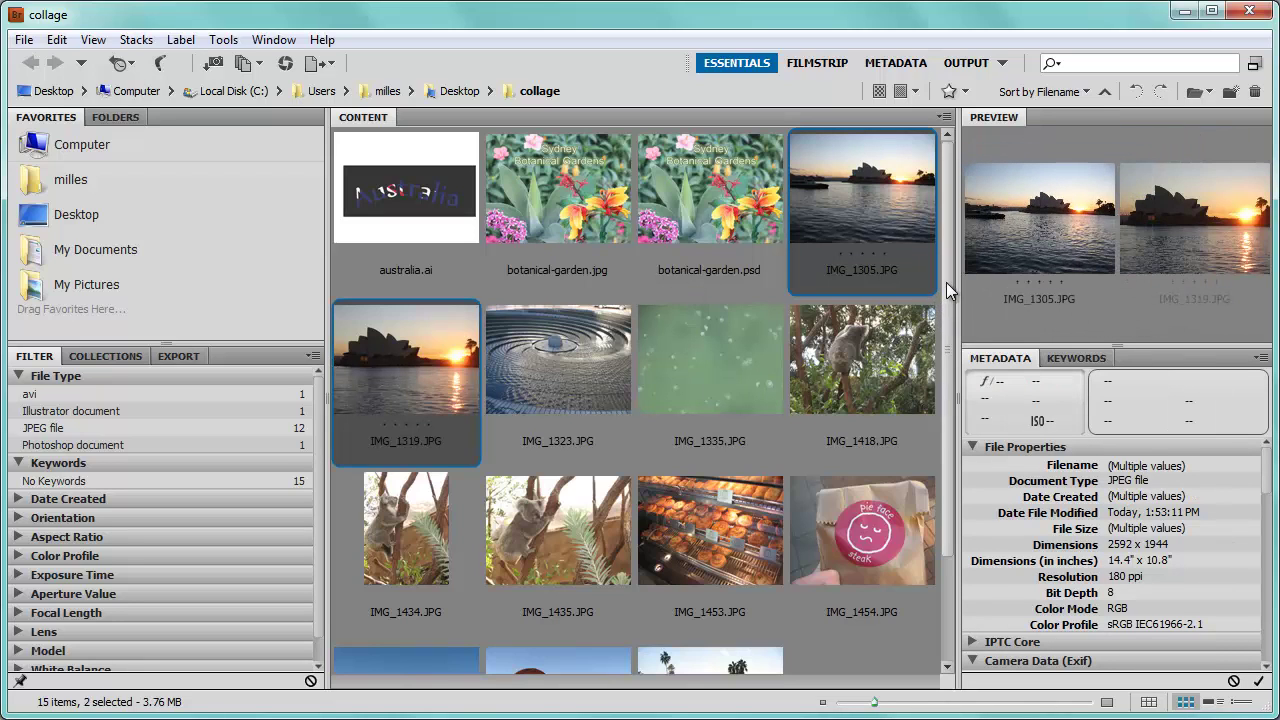
pyautogui.moveTo(946, 282); pyautogui.dragTo(950, 406)
pyautogui.keyDown('ctrl'); pyautogui.click(408, 530); pyautogui.keyUp('ctrl')
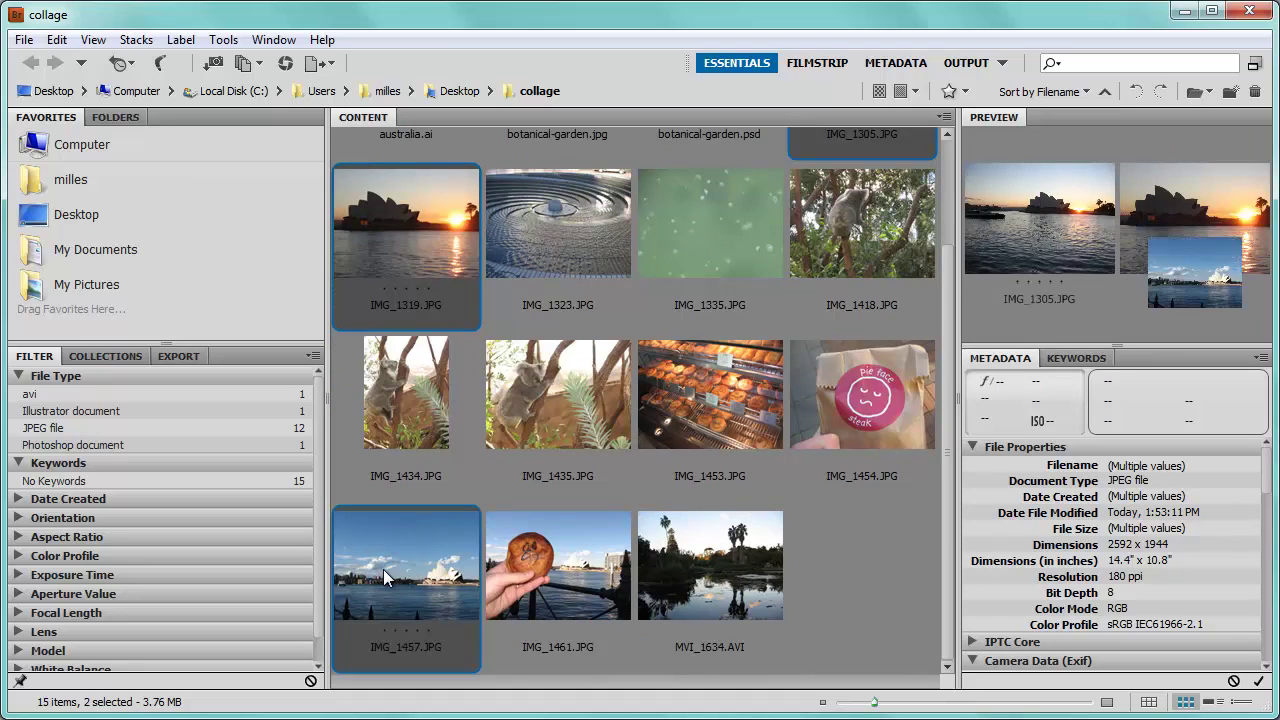
pyautogui.keyDown('ctrl'); pyautogui.click(553, 583); pyautogui.keyUp('ctrl')
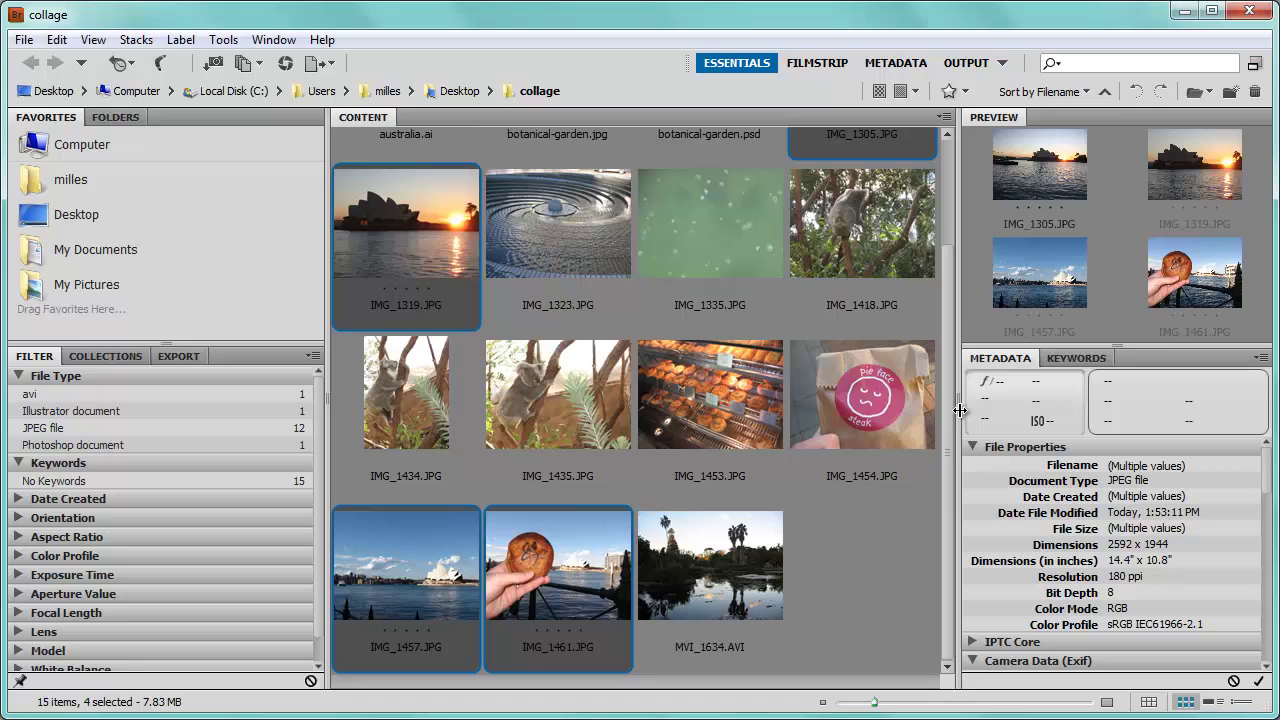
pyautogui.moveTo(948, 420); pyautogui.dragTo(944, 270)
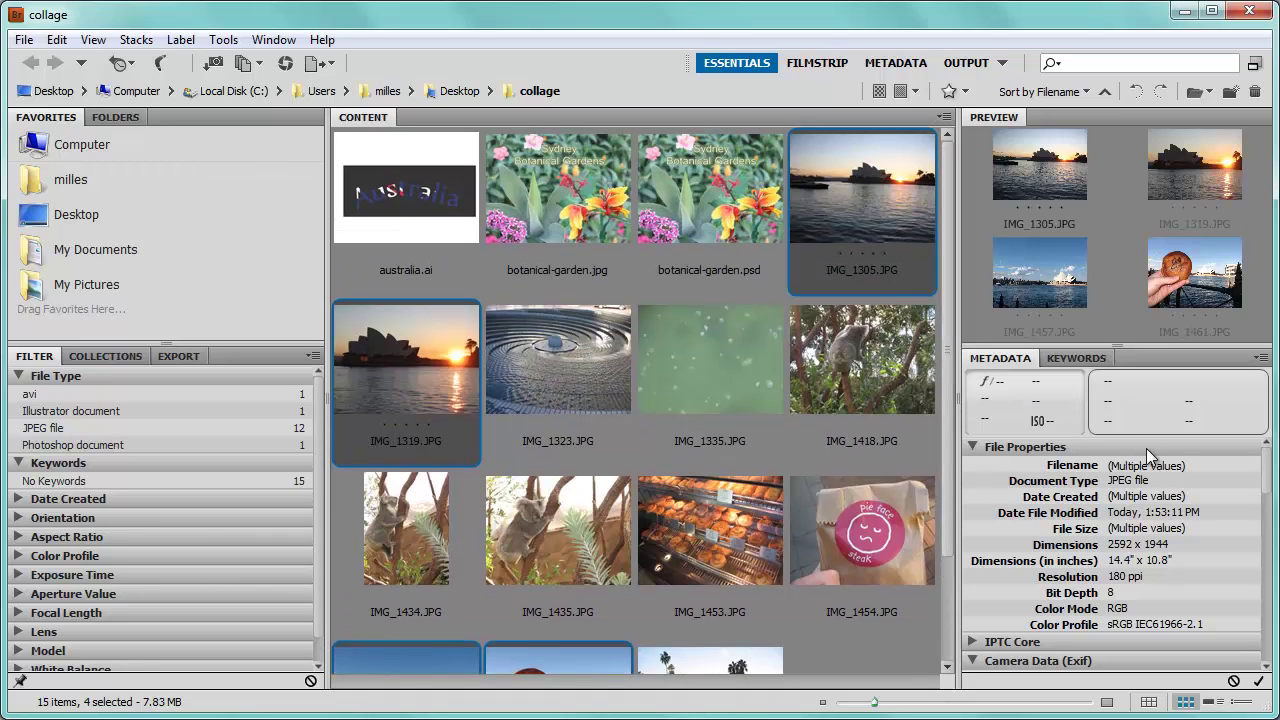
pyautogui.click(1078, 358)
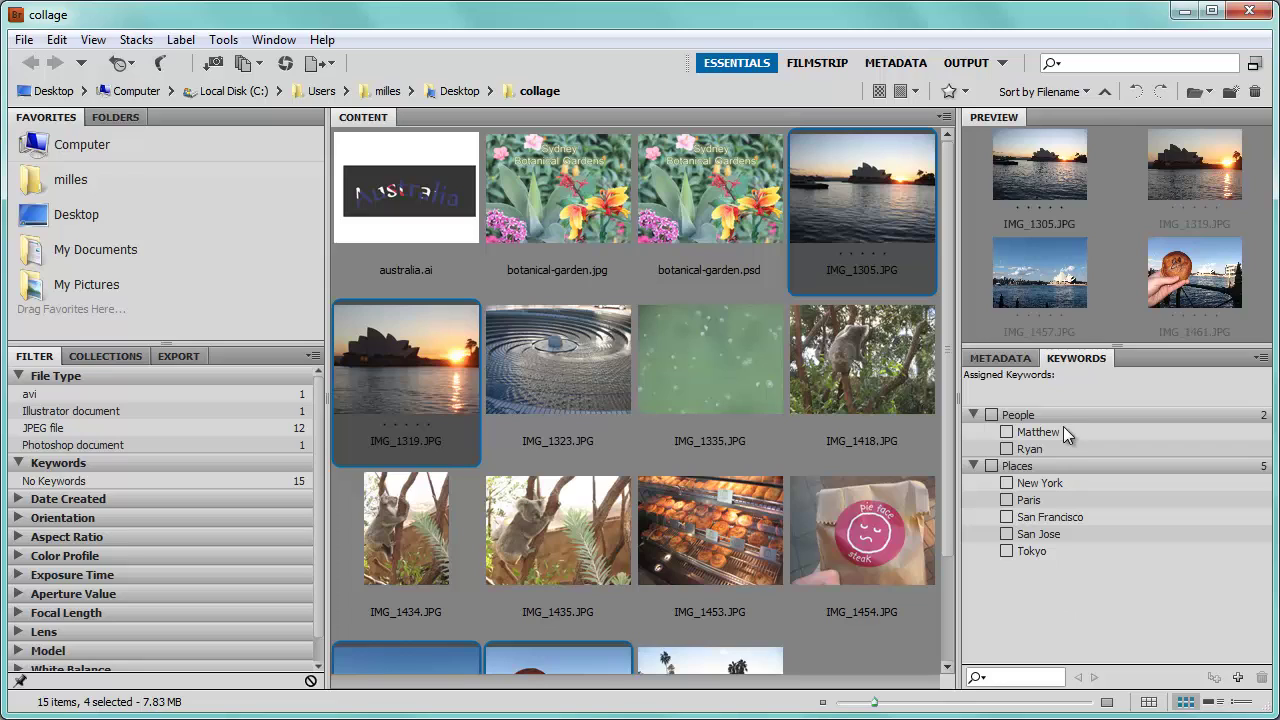
# Create a new 'Opera House' keyword and file it under the Places group
pyautogui.click(1022, 466)
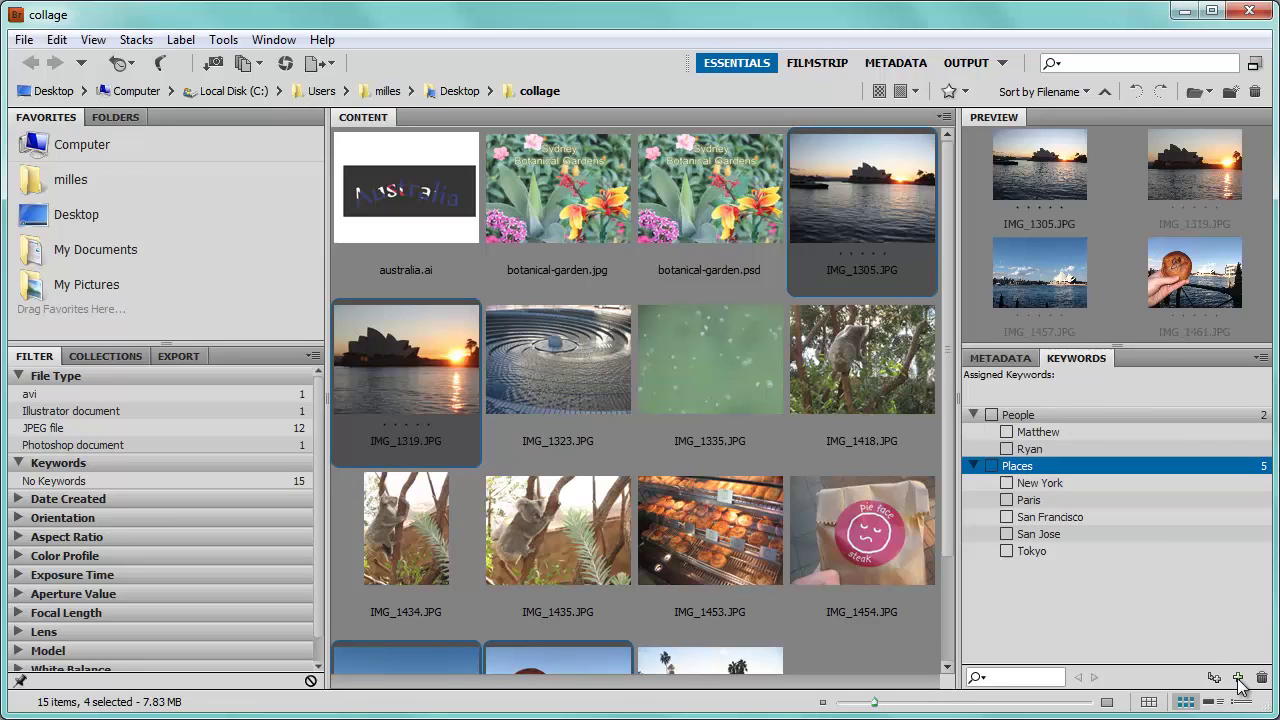
pyautogui.click(1238, 679)
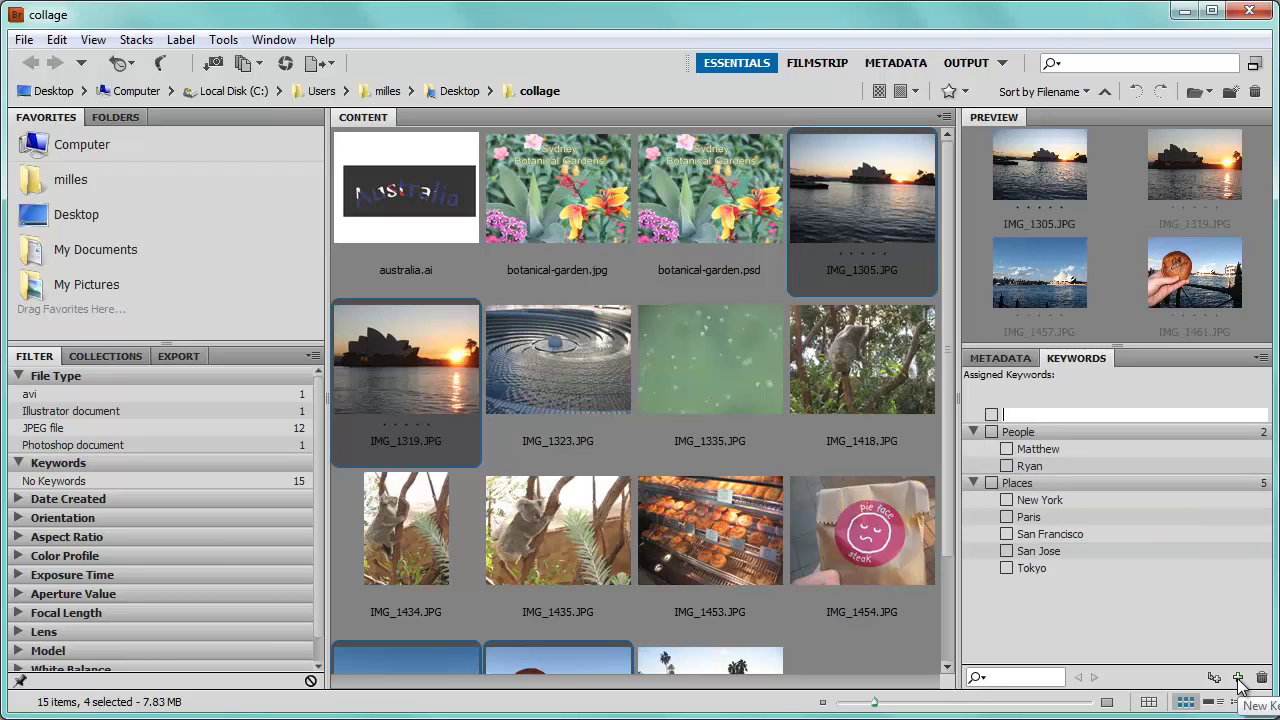
pyautogui.write('Opera Hou')
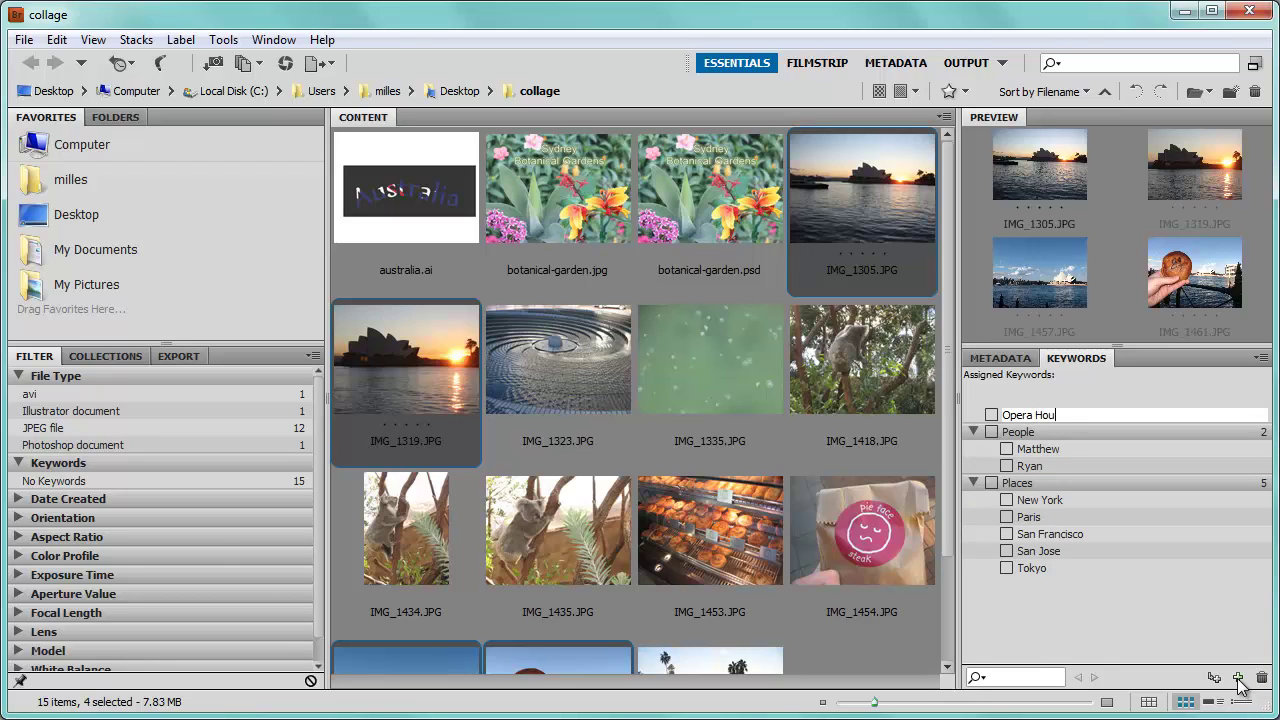
pyautogui.write('se')
pyautogui.press('Return')
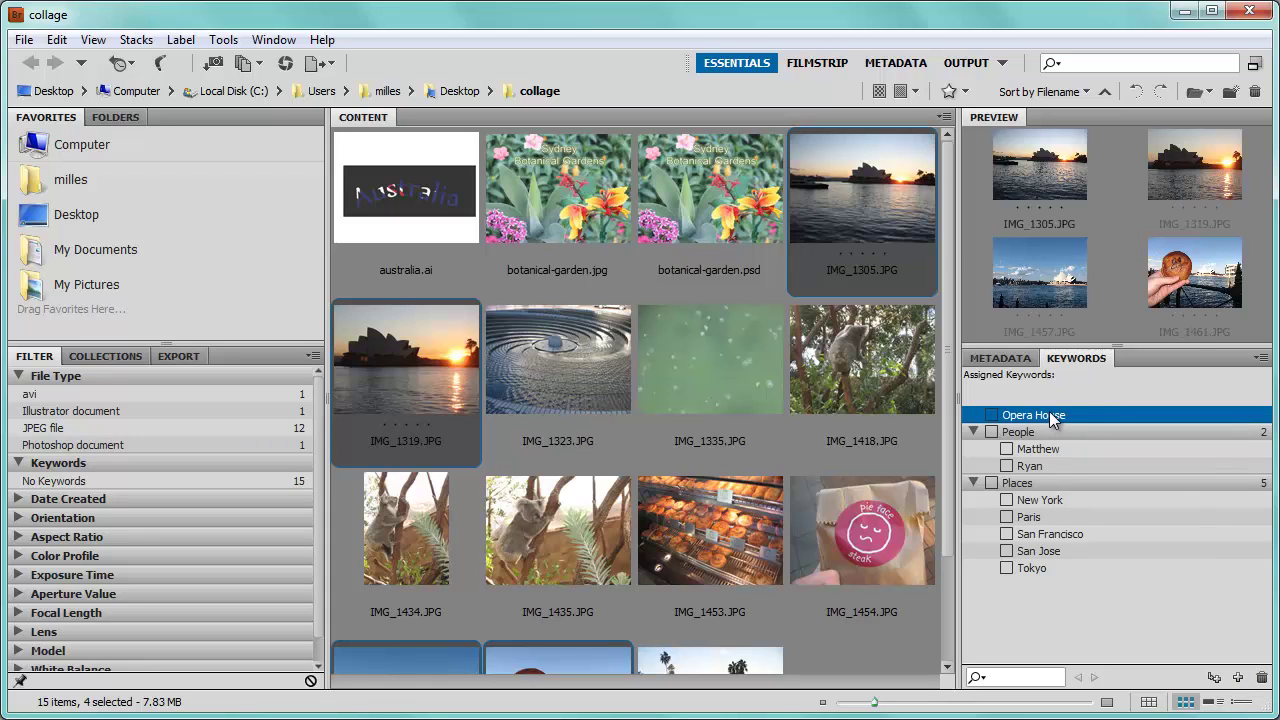
pyautogui.moveTo(1049, 412); pyautogui.dragTo(1038, 491)
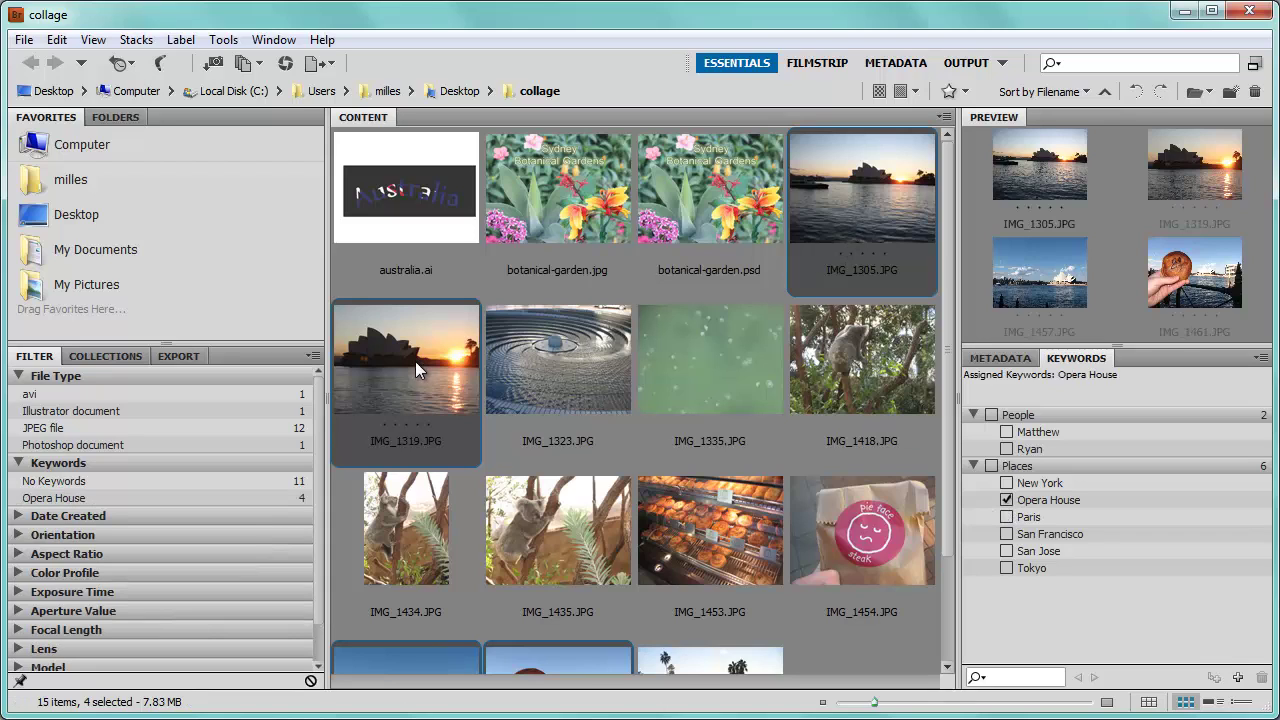
pyautogui.click(860, 625)
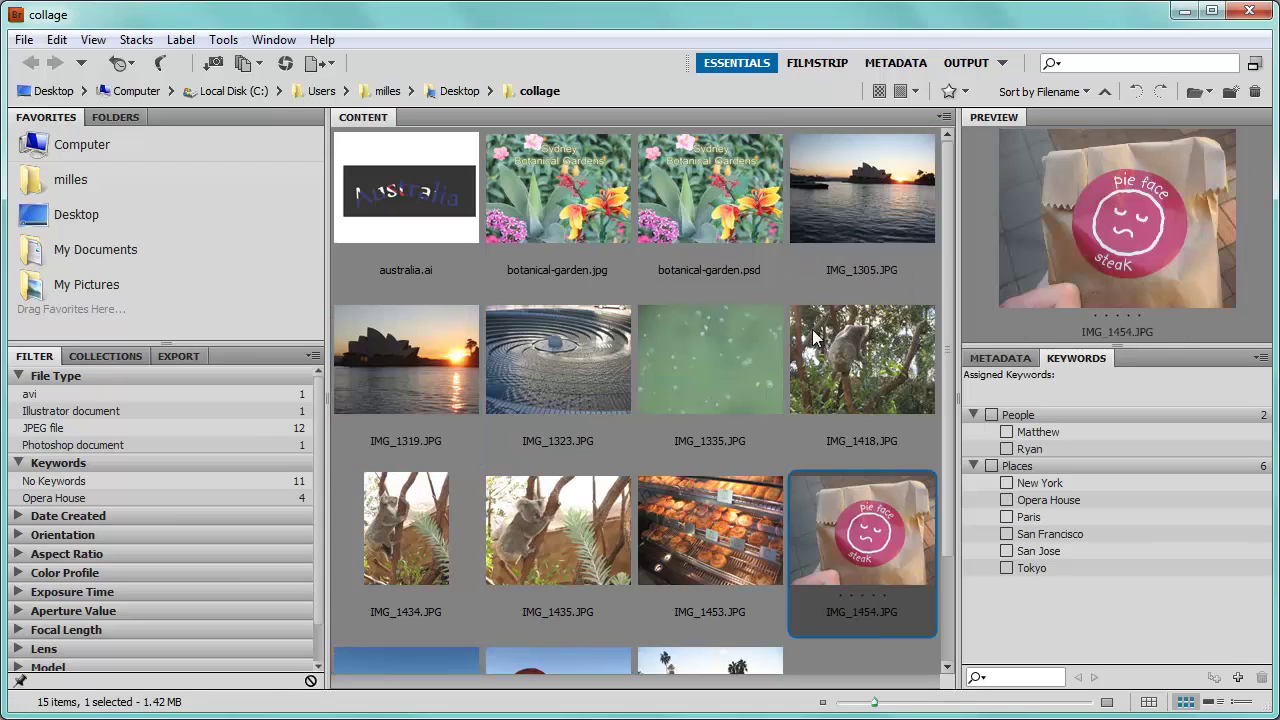
pyautogui.click(735, 345)
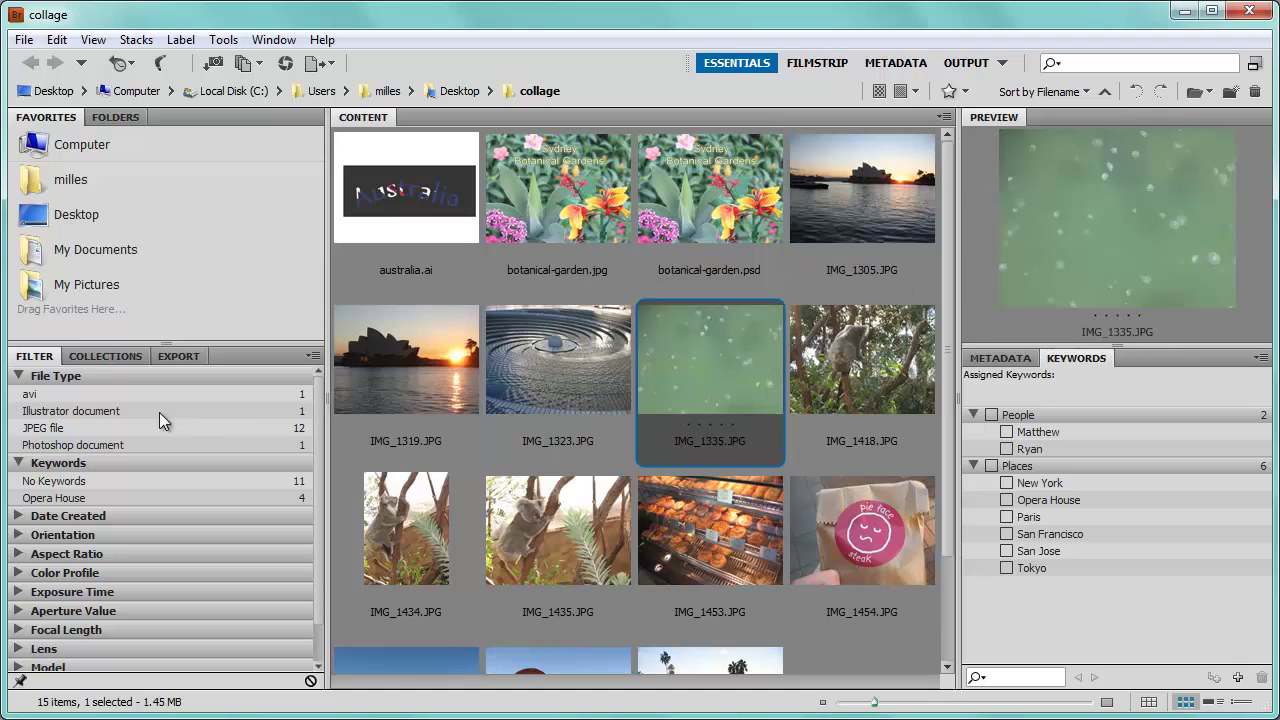
pyautogui.click(55, 498)
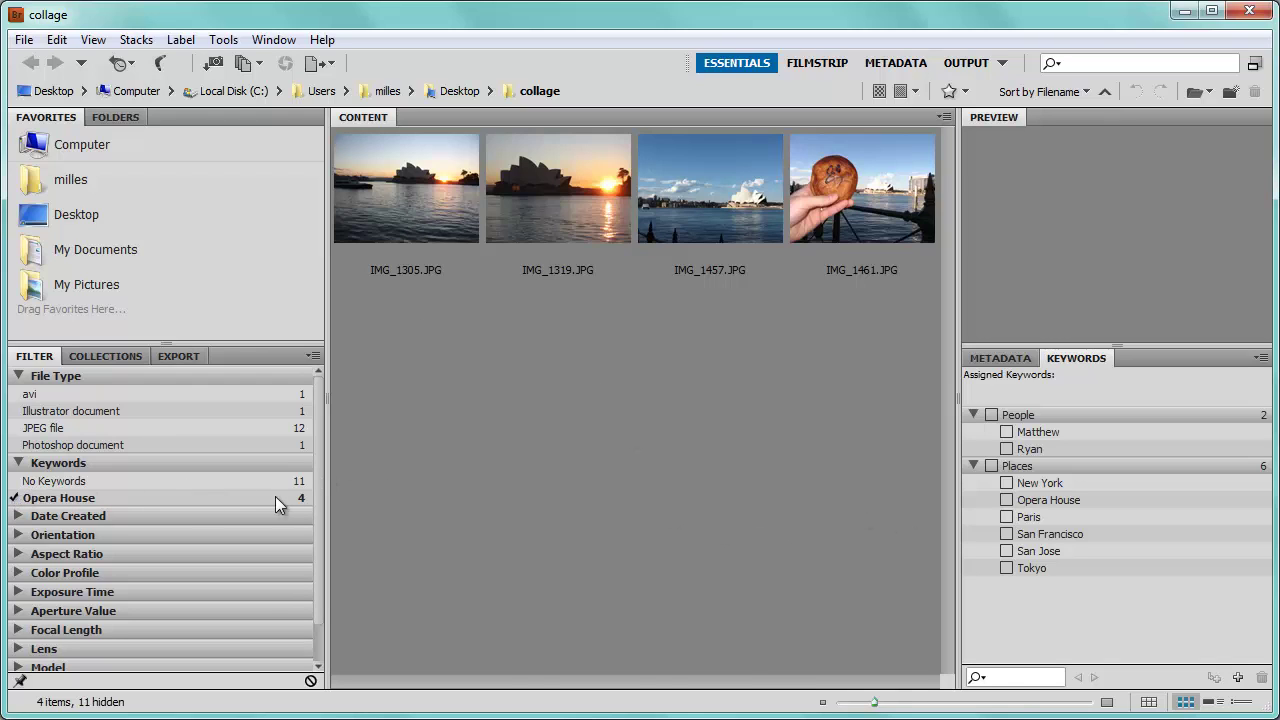
pyautogui.click(16, 499)
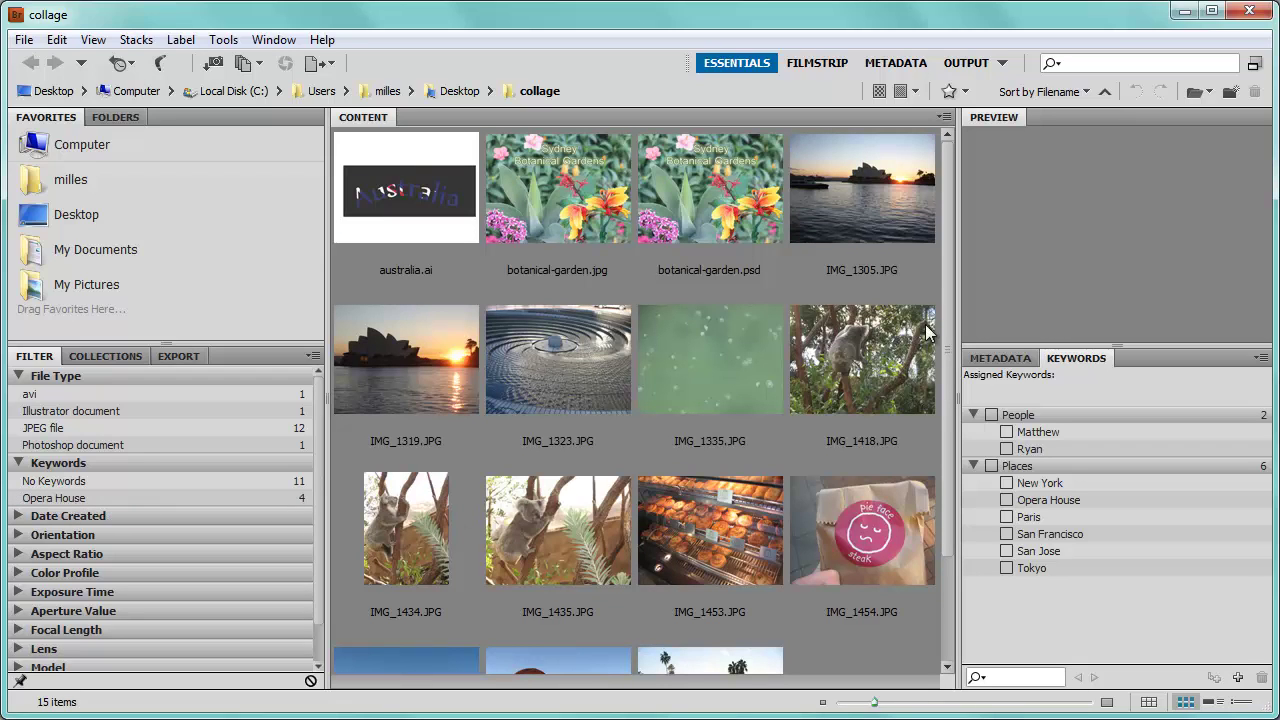
pyautogui.scroll(-3, 944, 254)
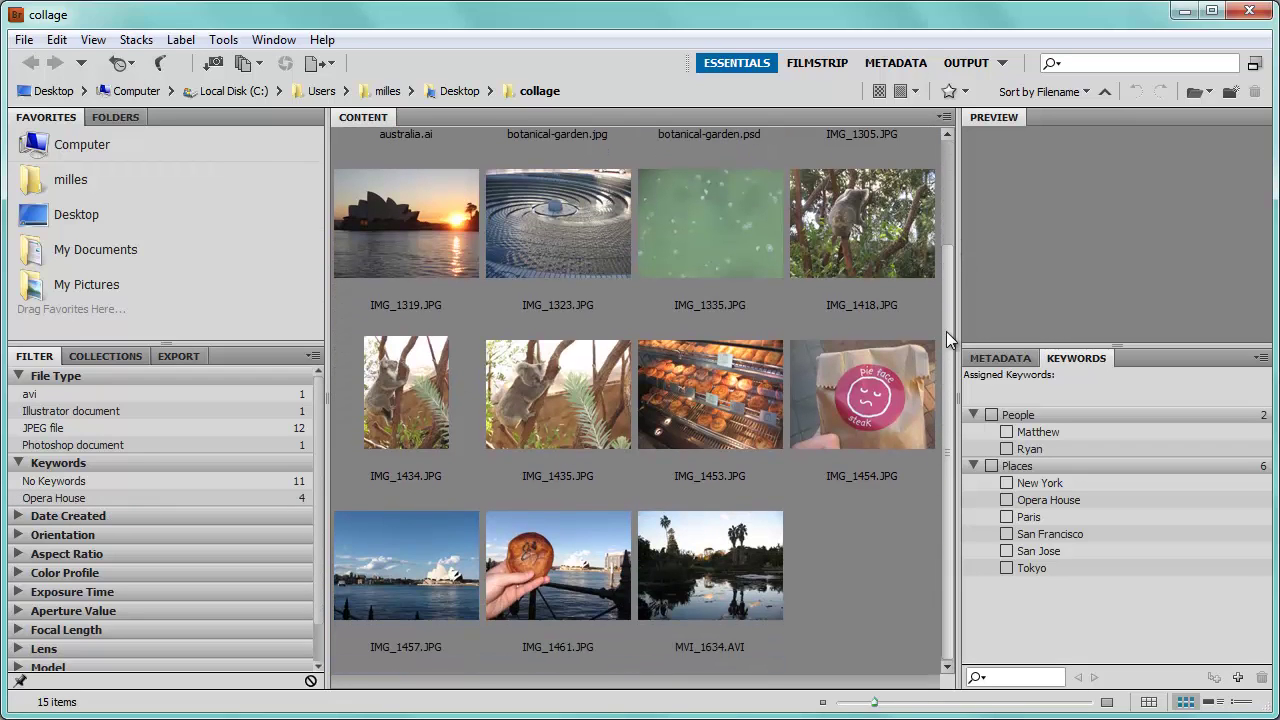
pyautogui.moveTo(946, 331); pyautogui.dragTo(952, 159)
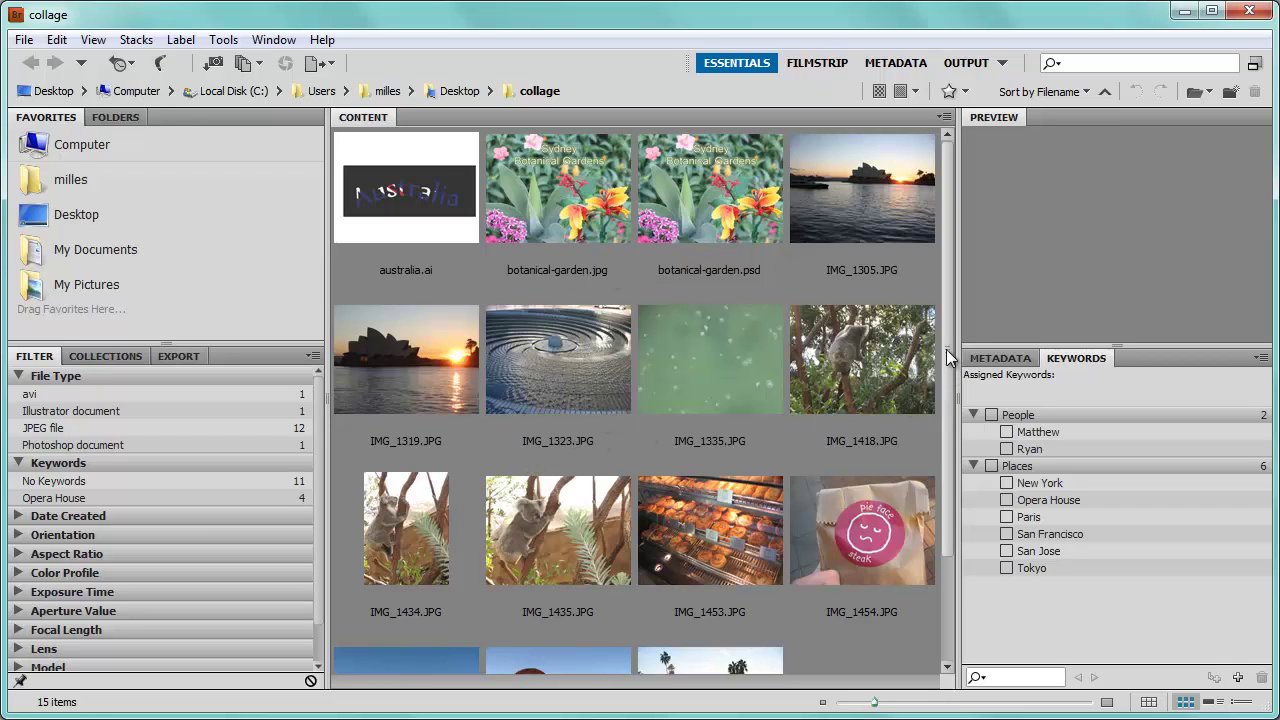
pyautogui.moveTo(944, 343); pyautogui.dragTo(956, 263)
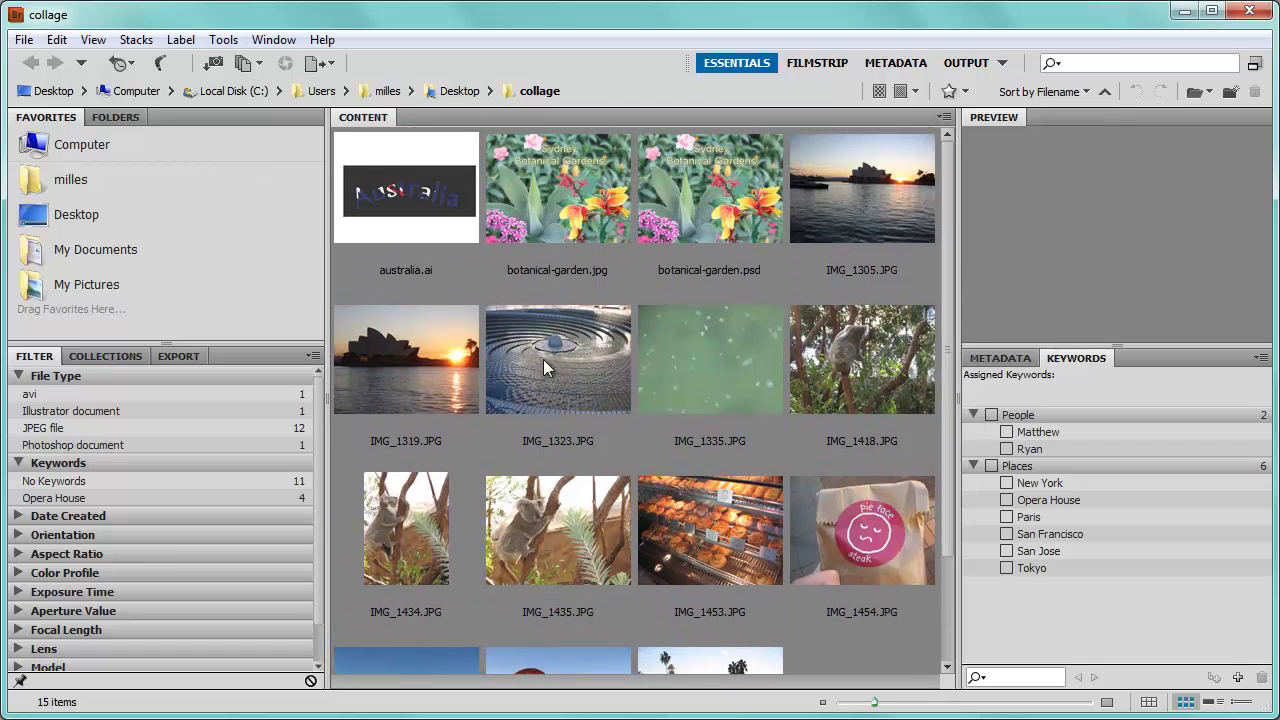
pyautogui.moveTo(948, 379)
pyautogui.mouseDown()
pyautogui.moveTo(947, 497)
pyautogui.moveTo(951, 356)
pyautogui.mouseUp()
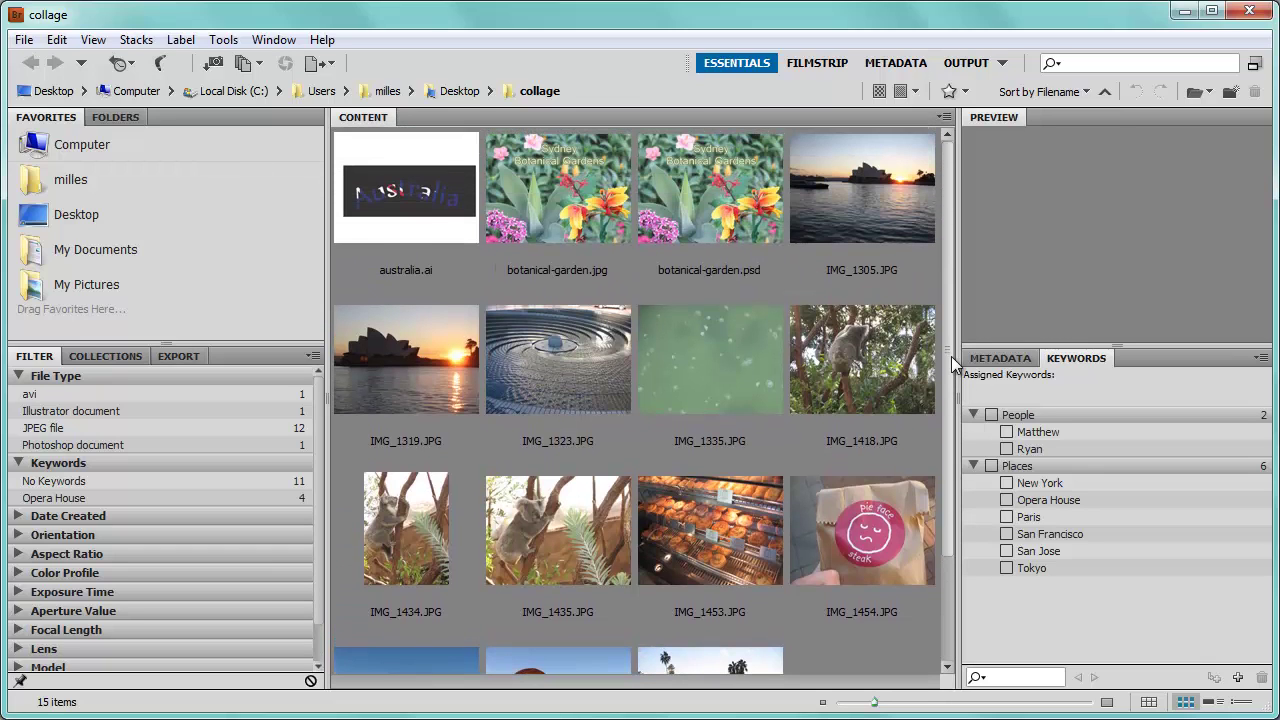
pyautogui.click(862, 205)
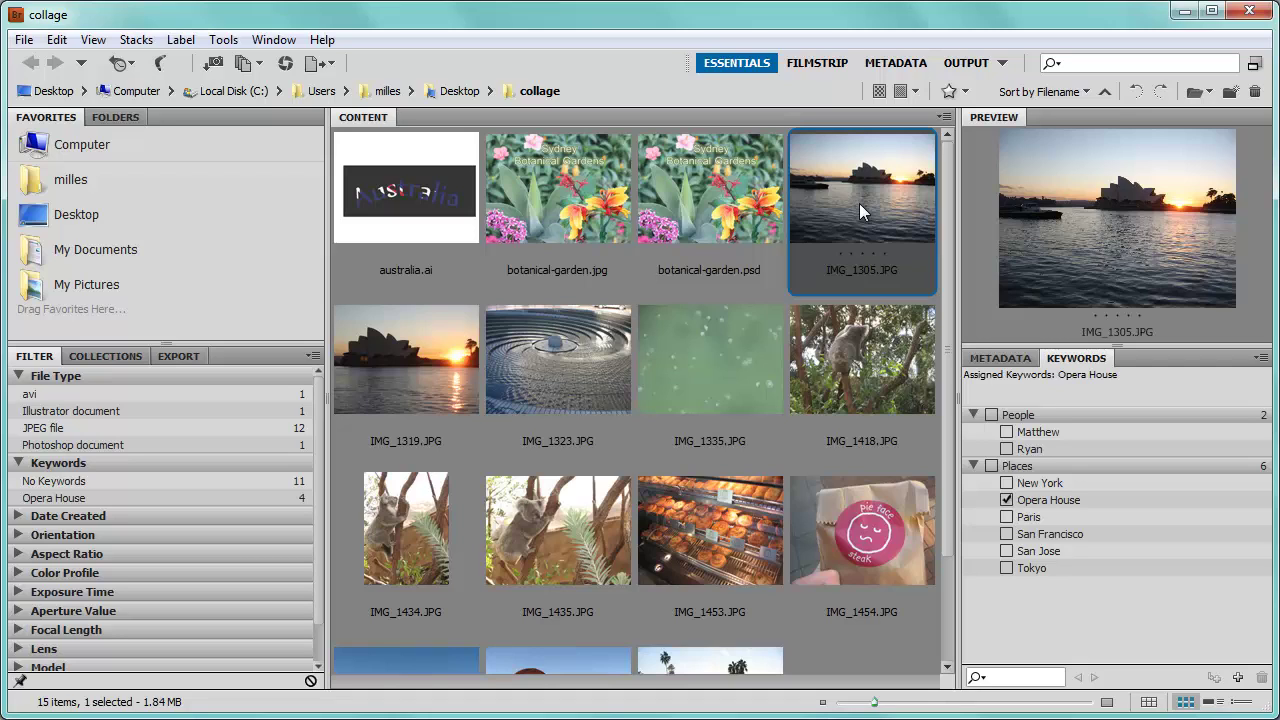
# Rate IMG_1305 three stars and IMG_1319 five stars
pyautogui.hotkey('ctrl', '3')
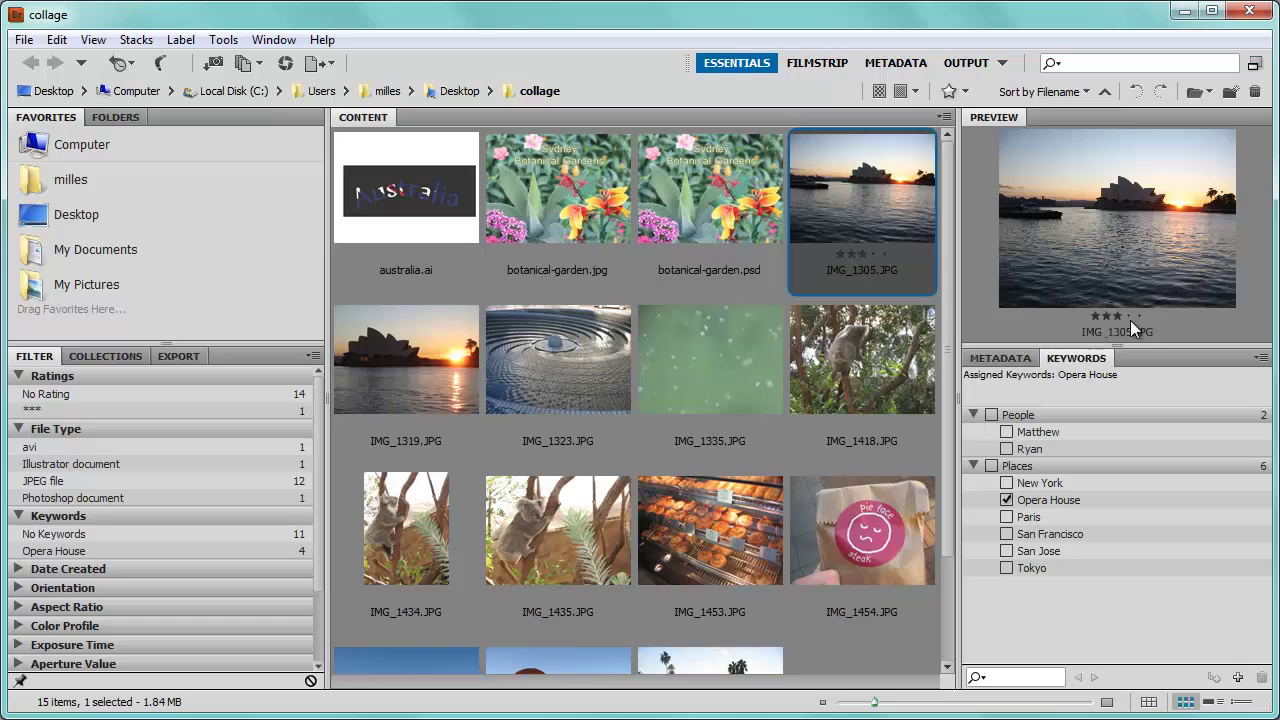
pyautogui.click(430, 376)
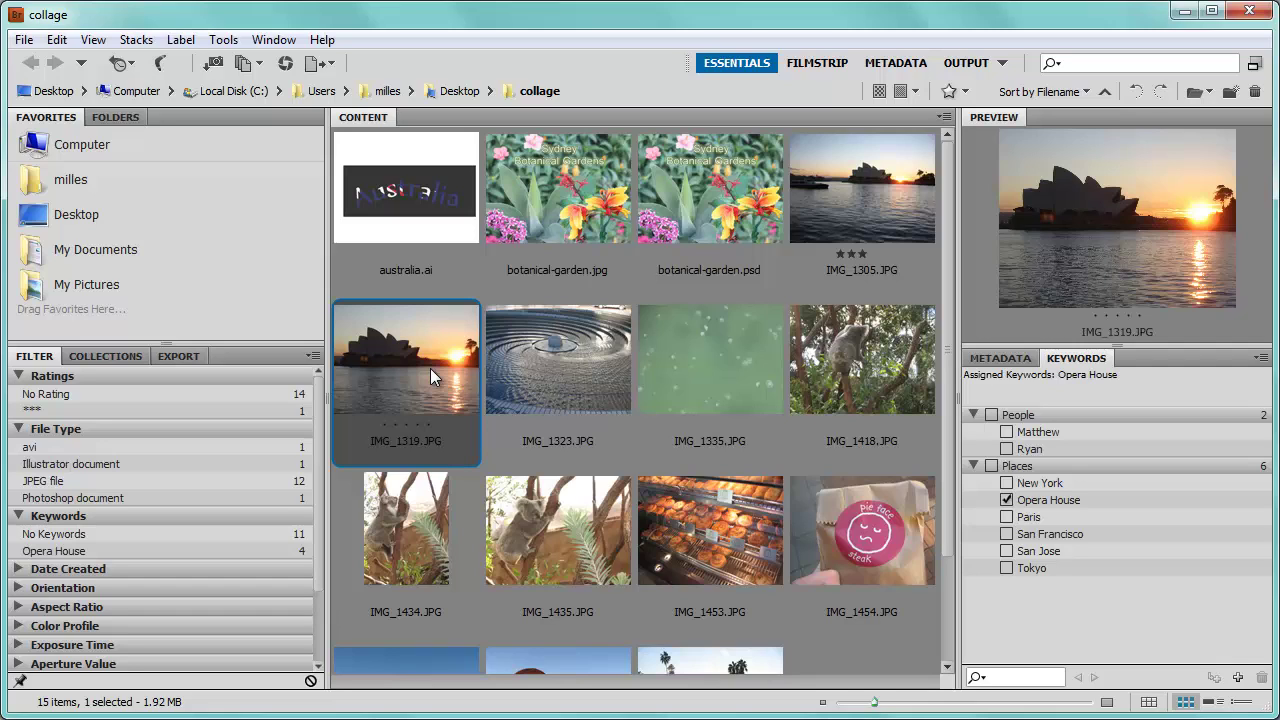
pyautogui.hotkey('ctrl', '5')
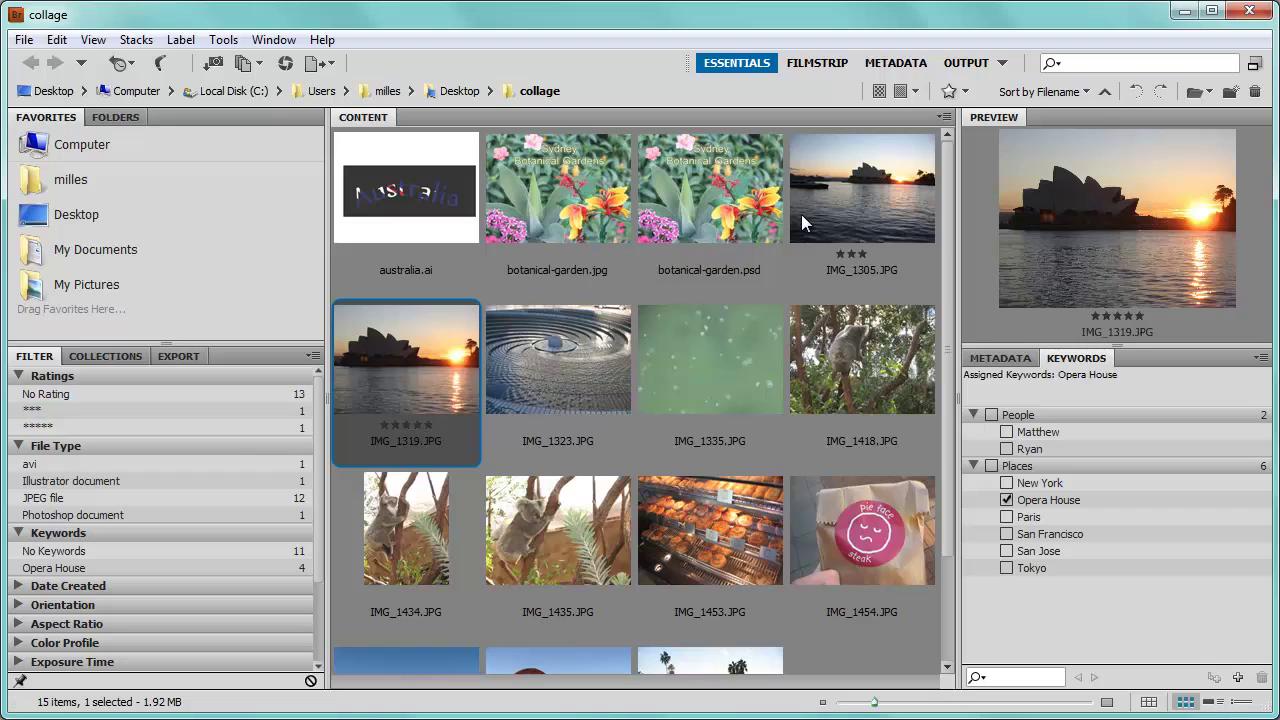
# Rate the koala photos IMG_1418 and IMG_1434 two stars and IMG_1435 five stars
pyautogui.scroll(-2, 612, 512)
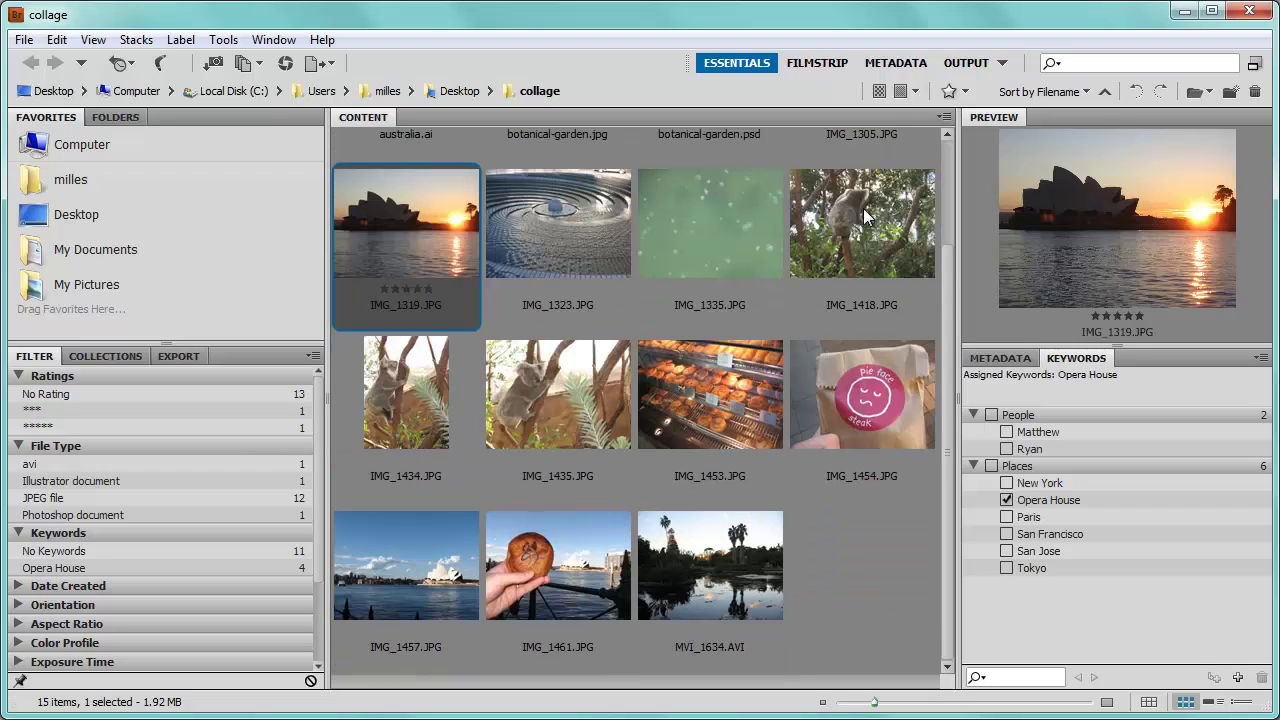
pyautogui.click(870, 262)
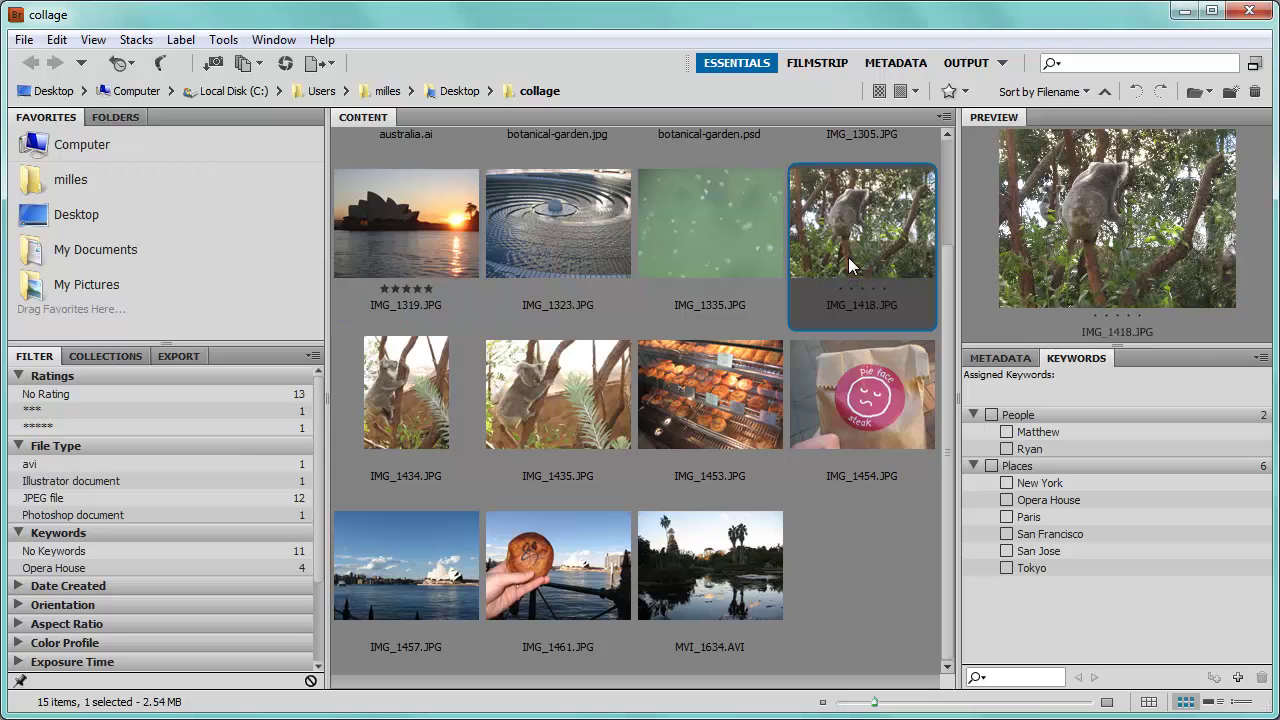
pyautogui.hotkey('ctrl', '2')
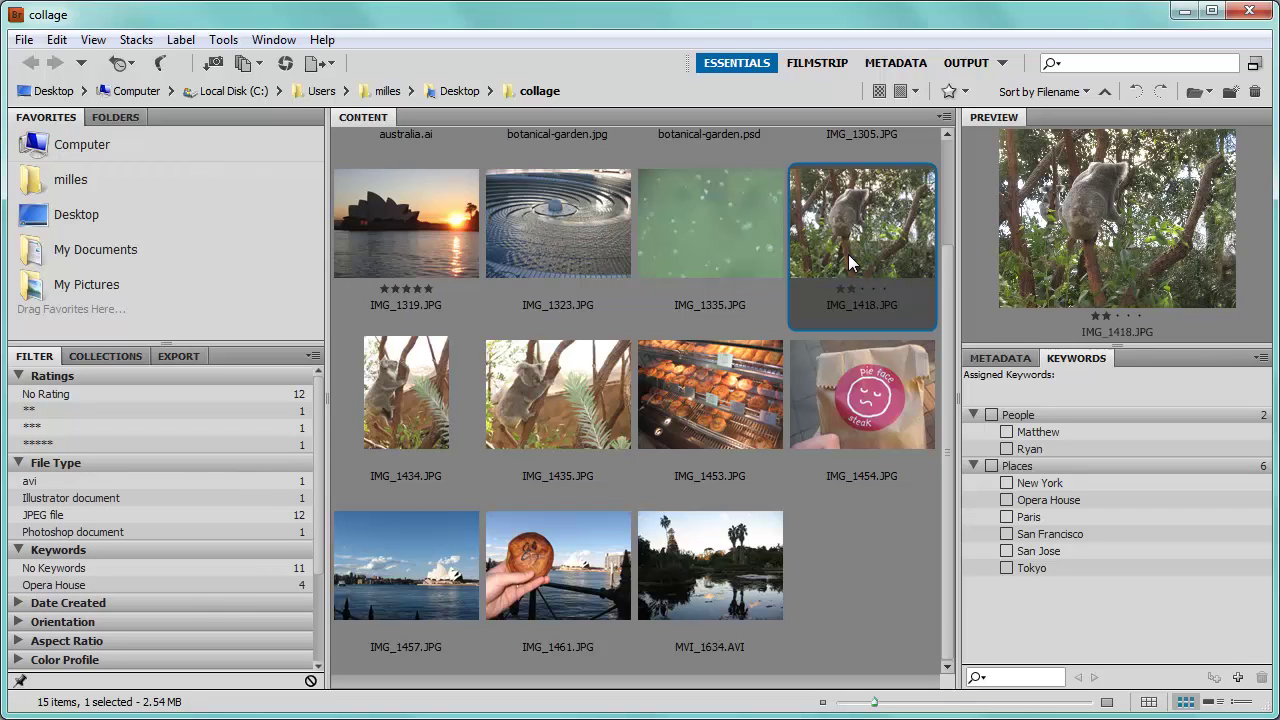
pyautogui.click(392, 382)
pyautogui.hotkey('ctrl', '2')
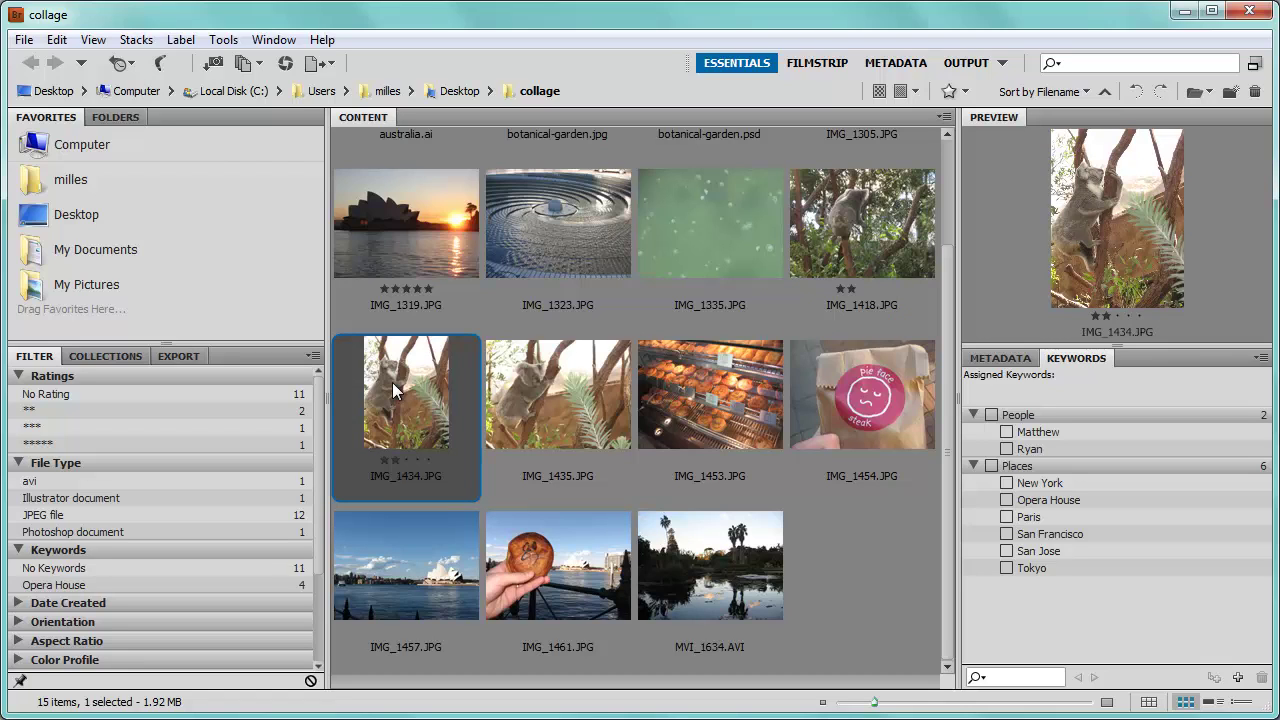
pyautogui.click(570, 405)
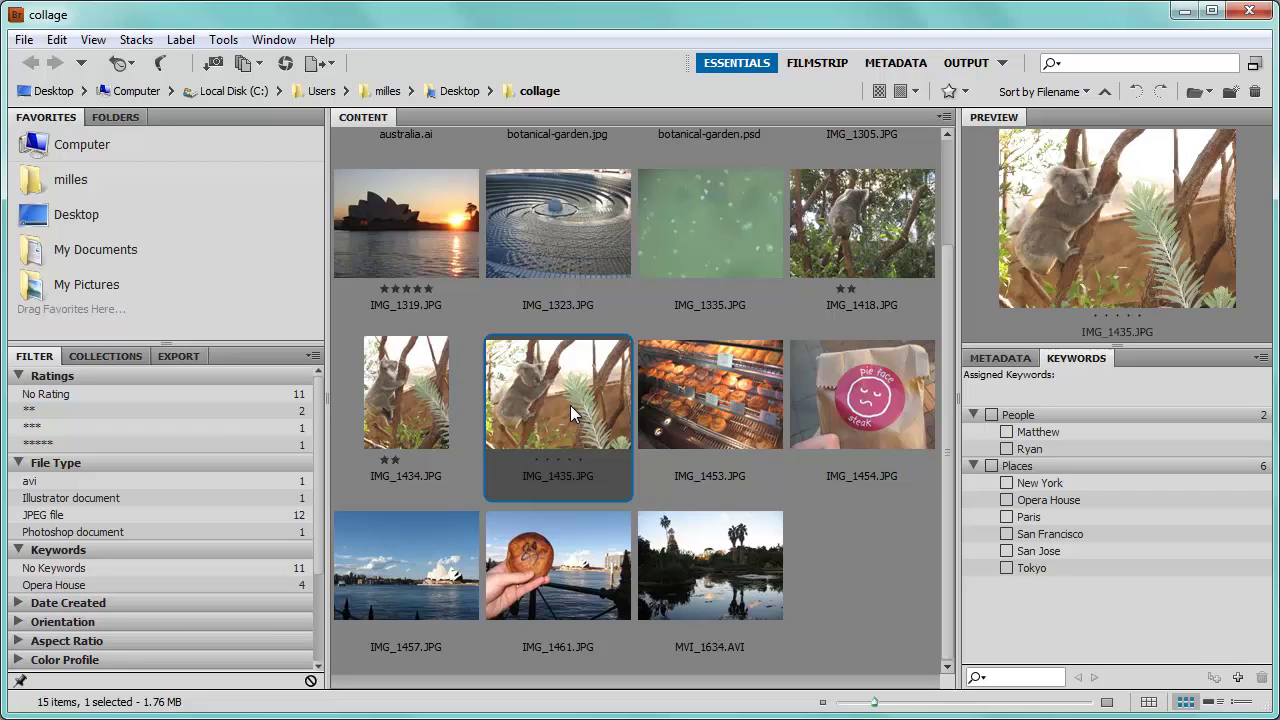
pyautogui.hotkey('ctrl', '5')
pyautogui.click(42, 444)
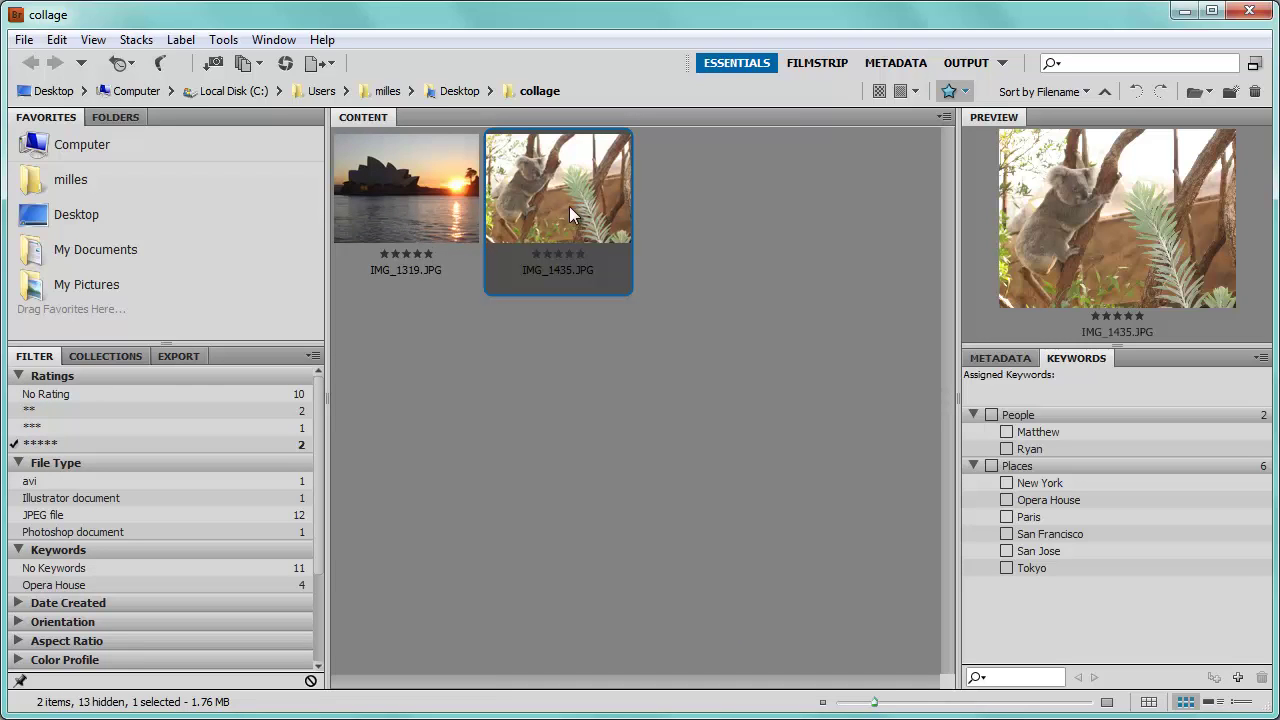
pyautogui.click(30, 445)
pyautogui.click(42, 430)
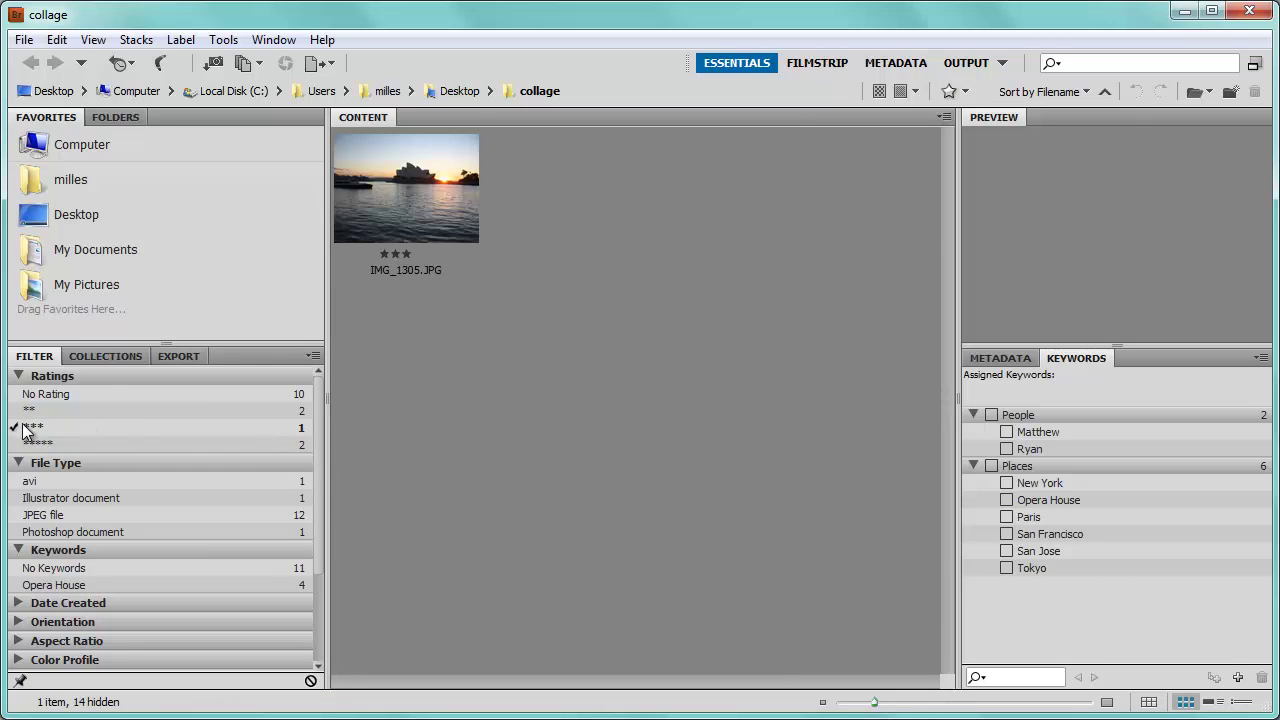
pyautogui.click(84, 427)
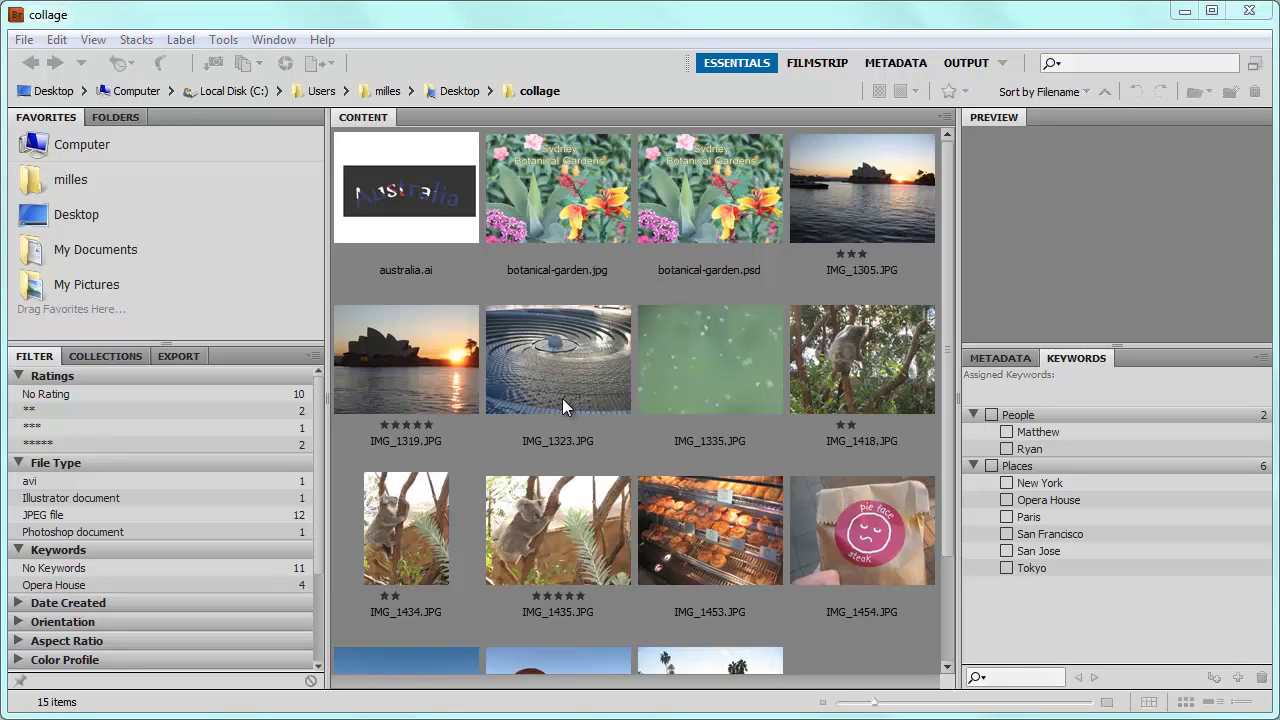
# Open IMG_1319.JPG with Adobe Photoshop CS5.1 (default) from its context menu
pyautogui.click(421, 359)
pyautogui.rightClick(421, 359)
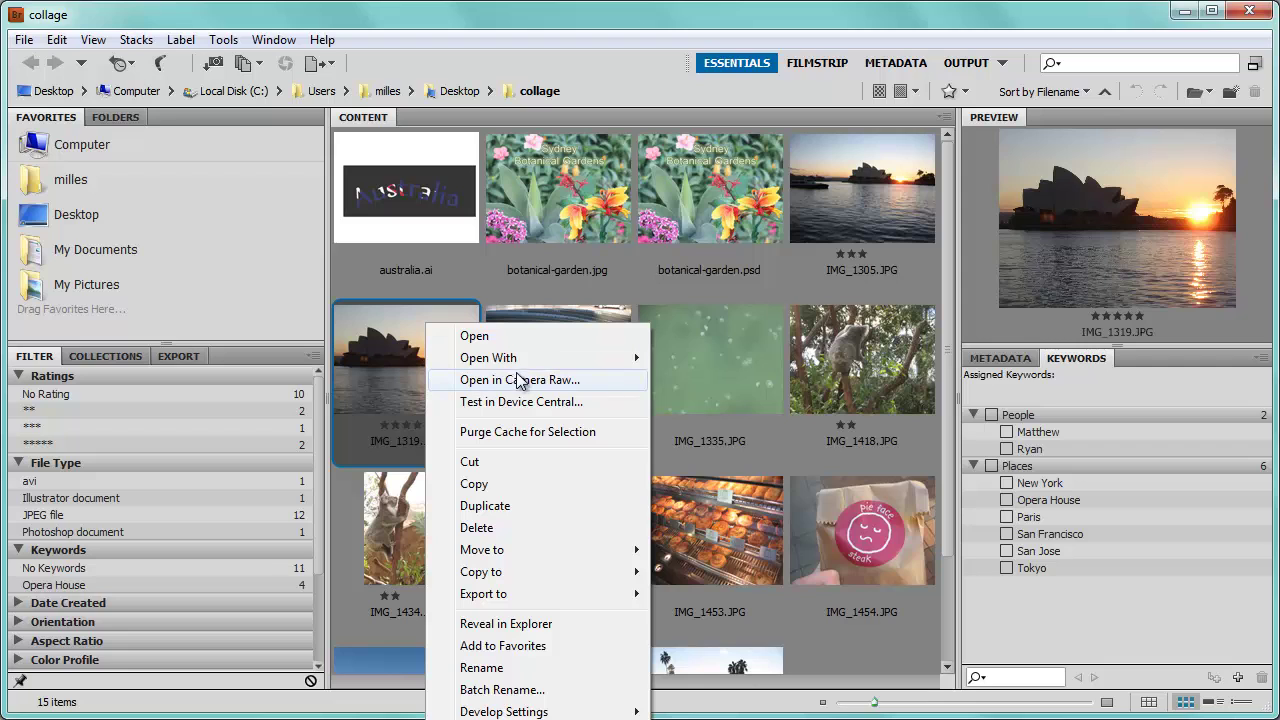
pyautogui.moveTo(528, 362)
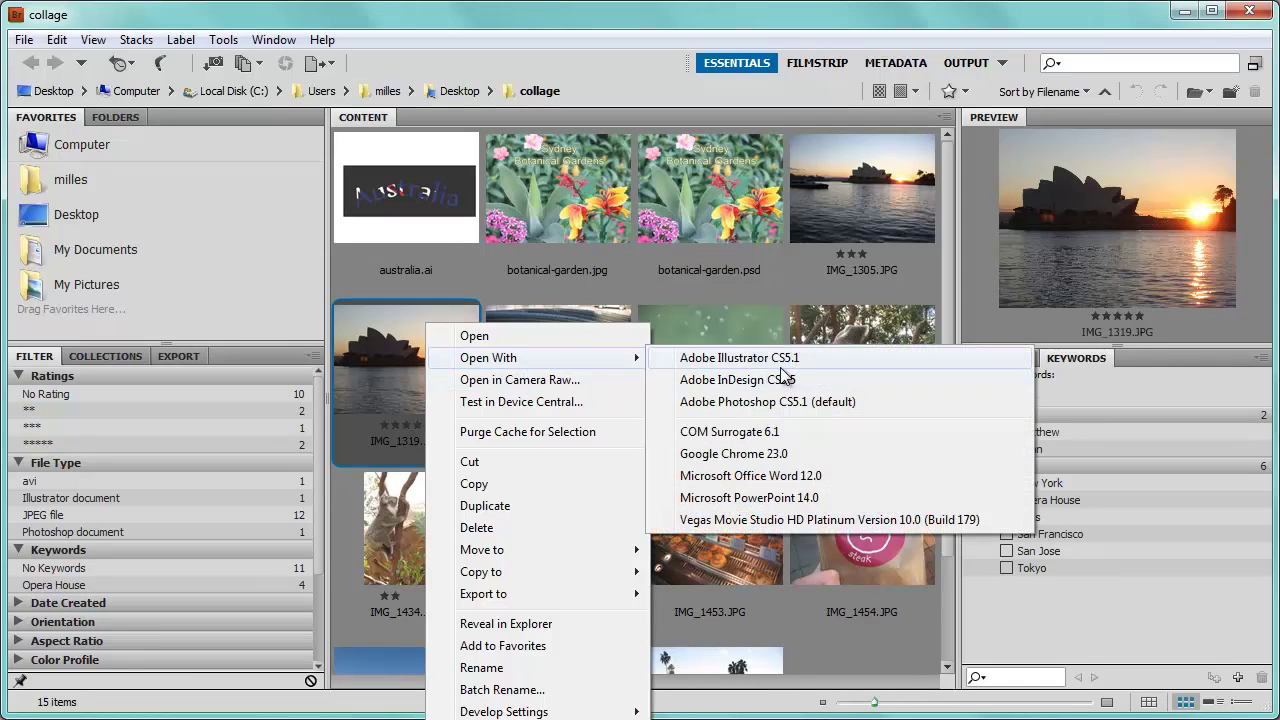
pyautogui.click(779, 402)
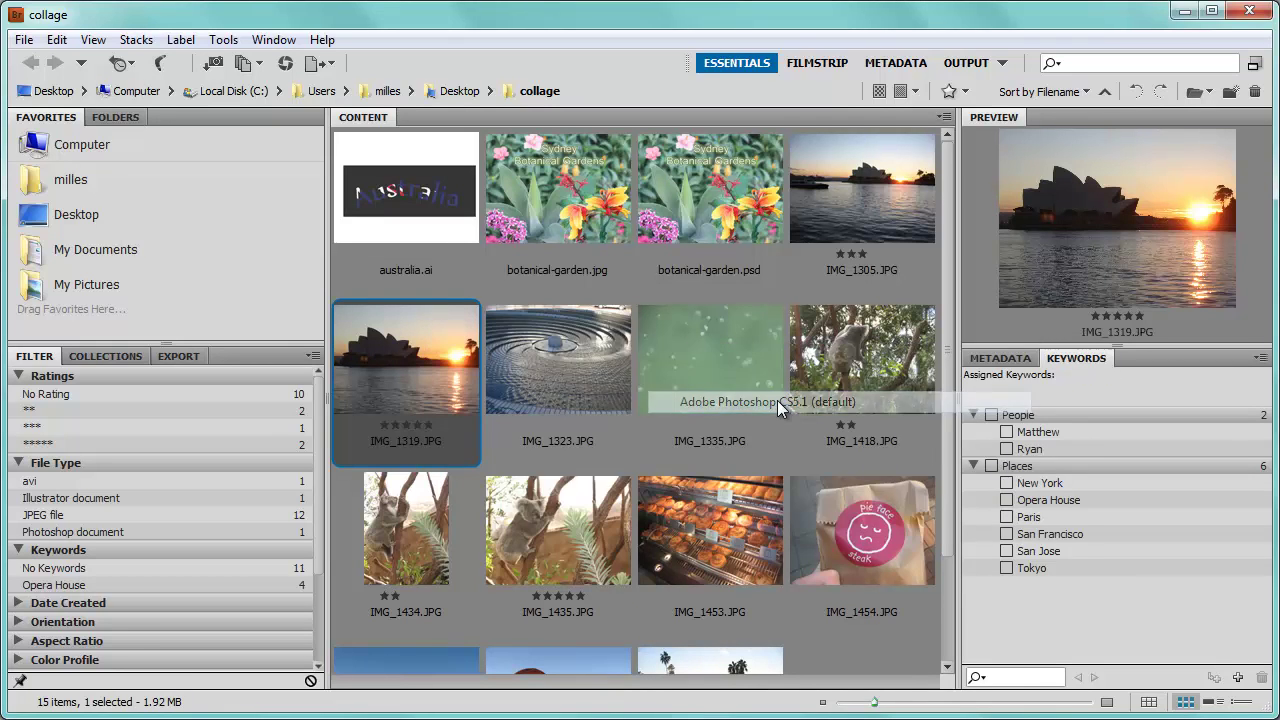